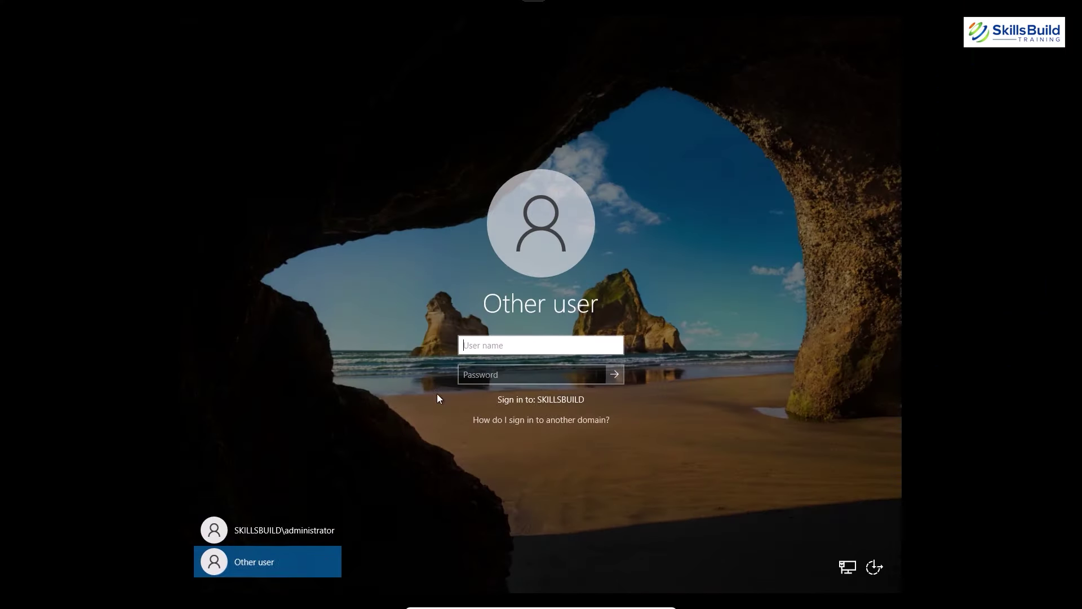
# Try signing in with the user's credentials until the account-locked-out message appears, then dismiss it.
pyautogui.write('ll')
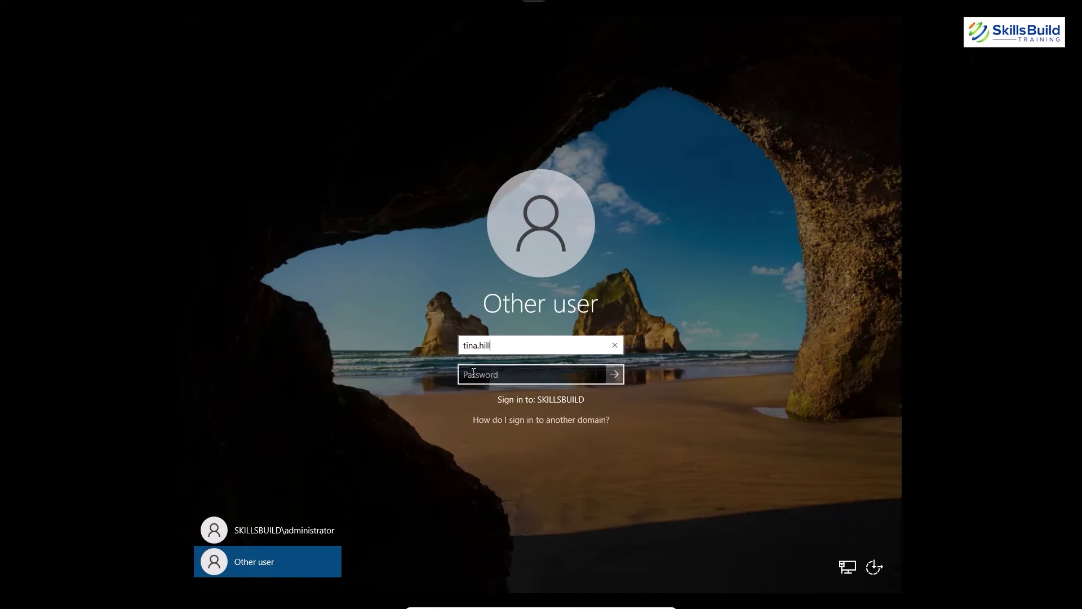
pyautogui.click(472, 372)
pyautogui.press('Return')
pyautogui.click(512, 374)
pyautogui.press('Return')
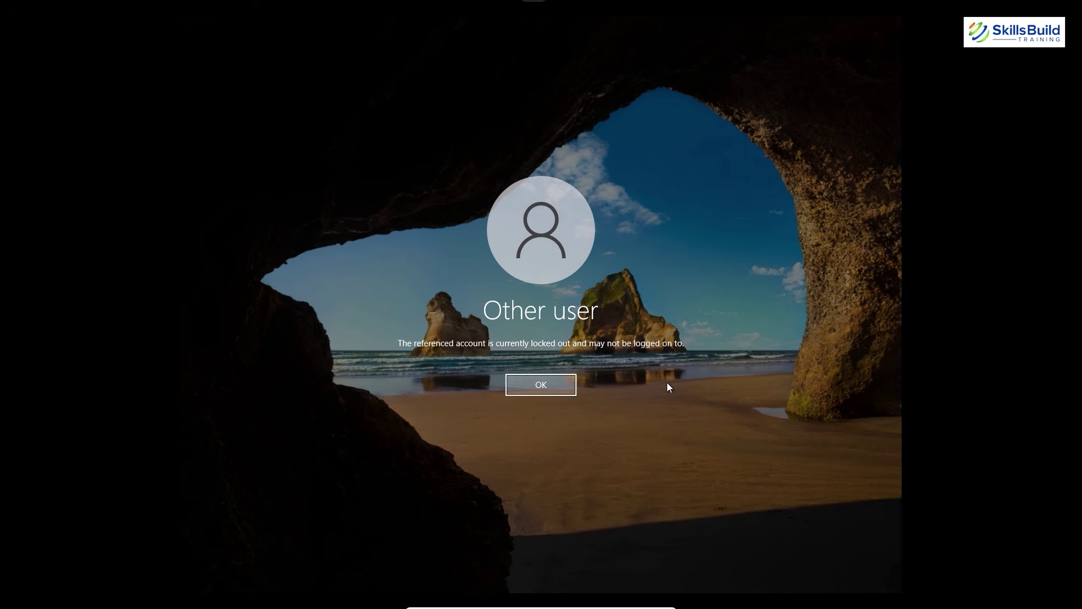
pyautogui.click(540, 385)
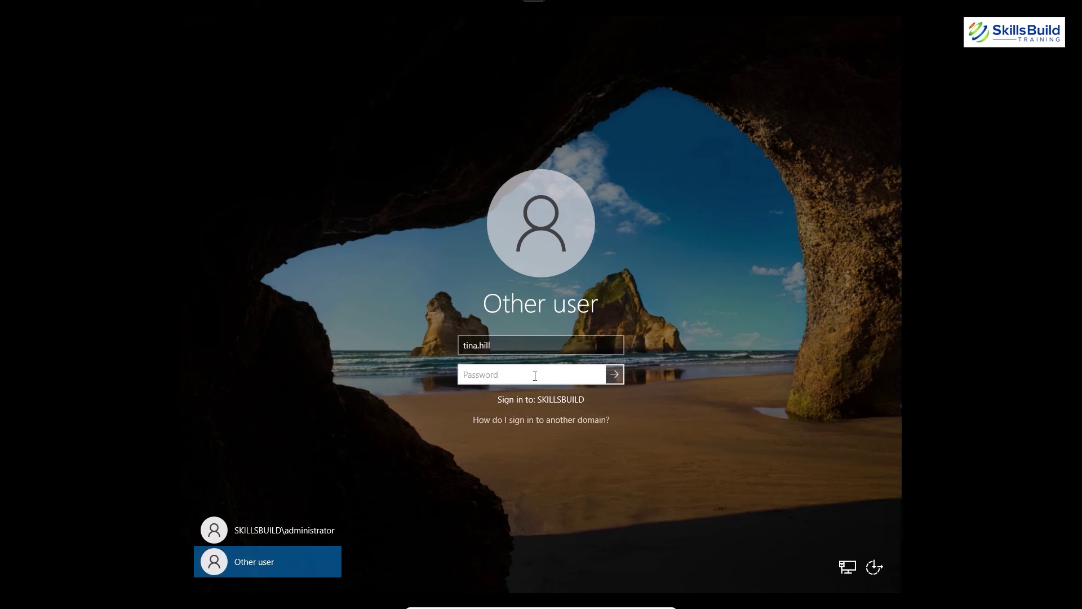
# Sign in as the domain administrator with its password.
pyautogui.click(291, 534)
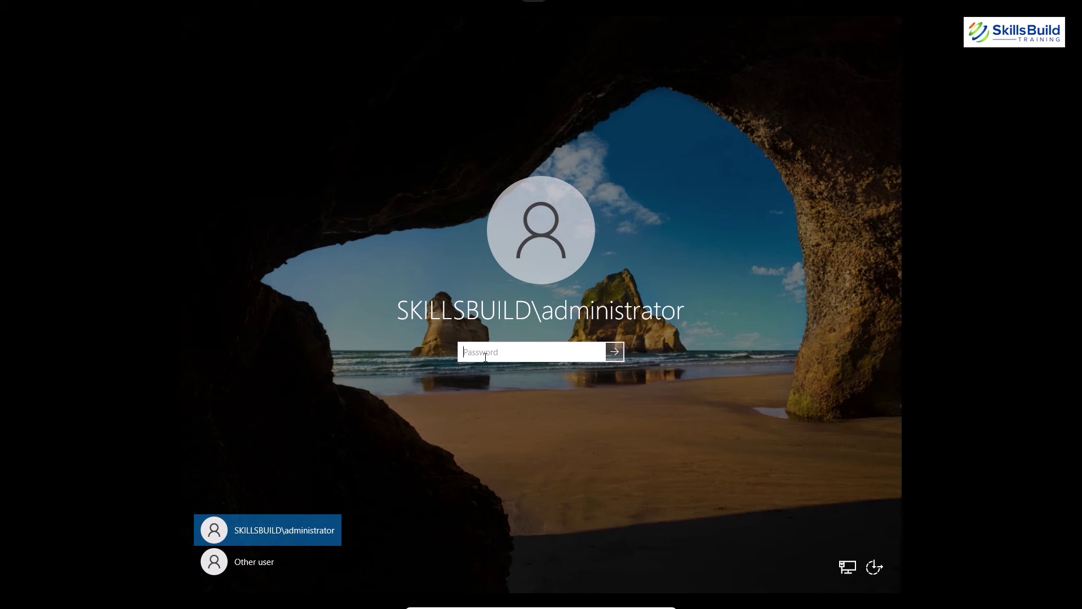
pyautogui.write('•••••••••••••')
pyautogui.press('Return')
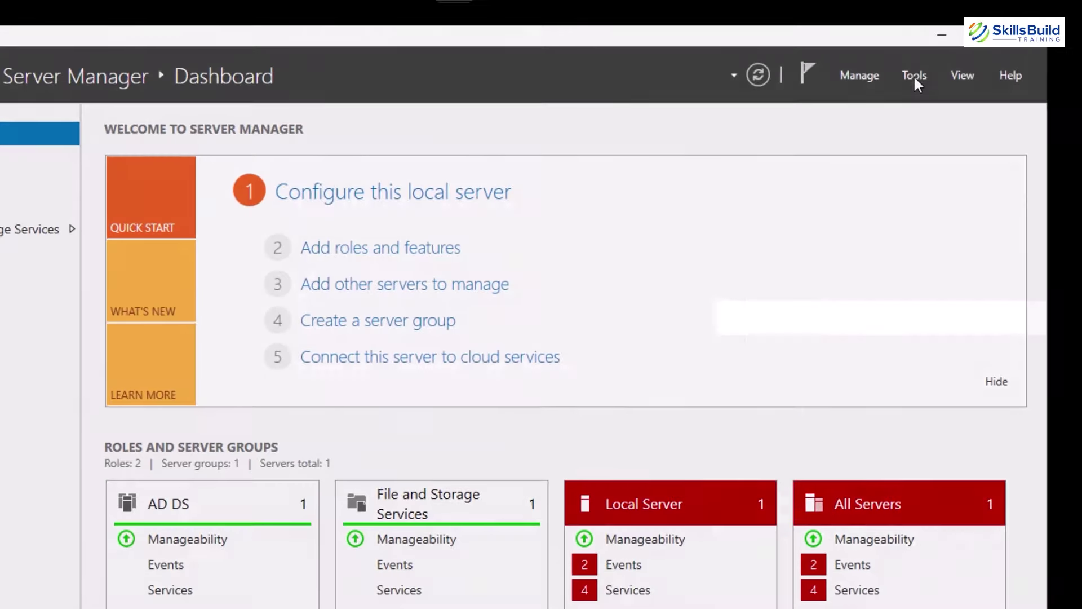
# Launch Group Policy Management and open the Default Domain Policy for editing.
pyautogui.click(820, 47)
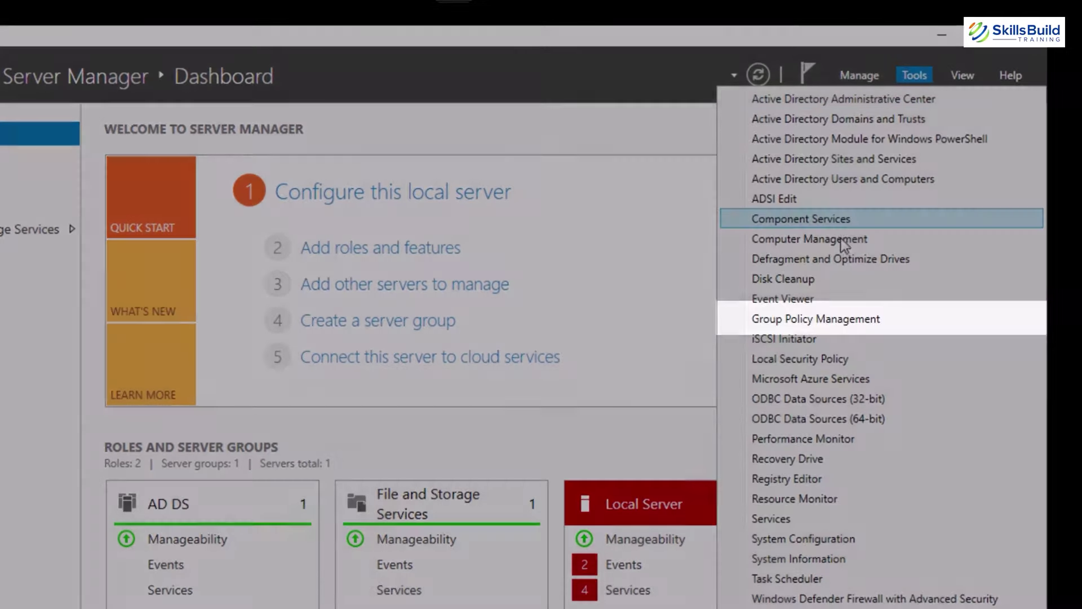
pyautogui.click(811, 318)
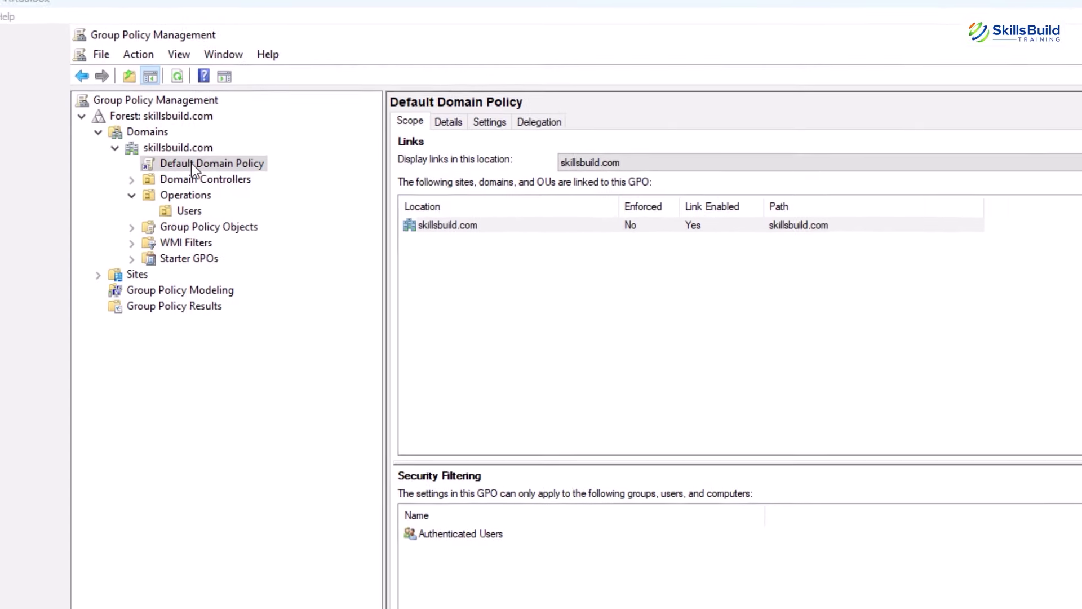
pyautogui.rightClick(124, 165)
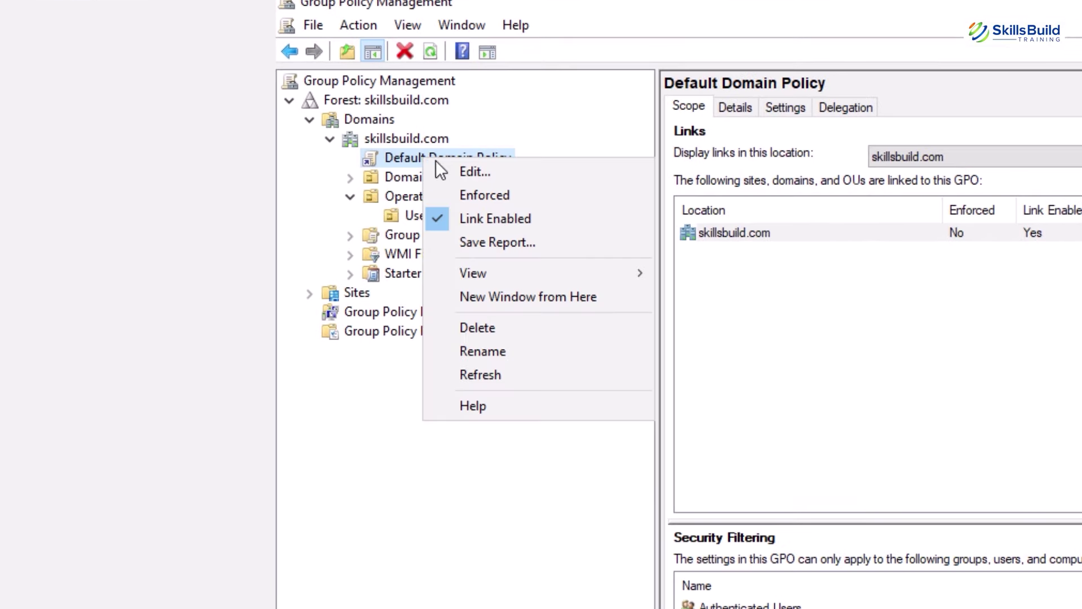
pyautogui.click(449, 168)
# Expand Windows Settings > Security Settings > Account Policies to show the Account Lockout Policy settings.
pyautogui.click(408, 210)
pyautogui.click(244, 288)
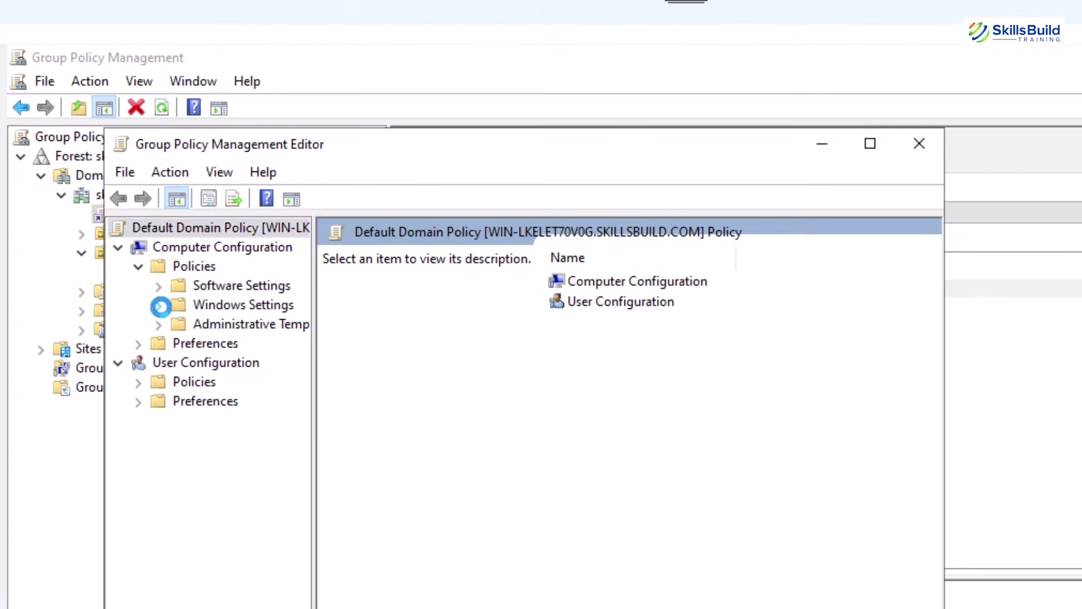
pyautogui.moveTo(407, 255); pyautogui.dragTo(620, 293)
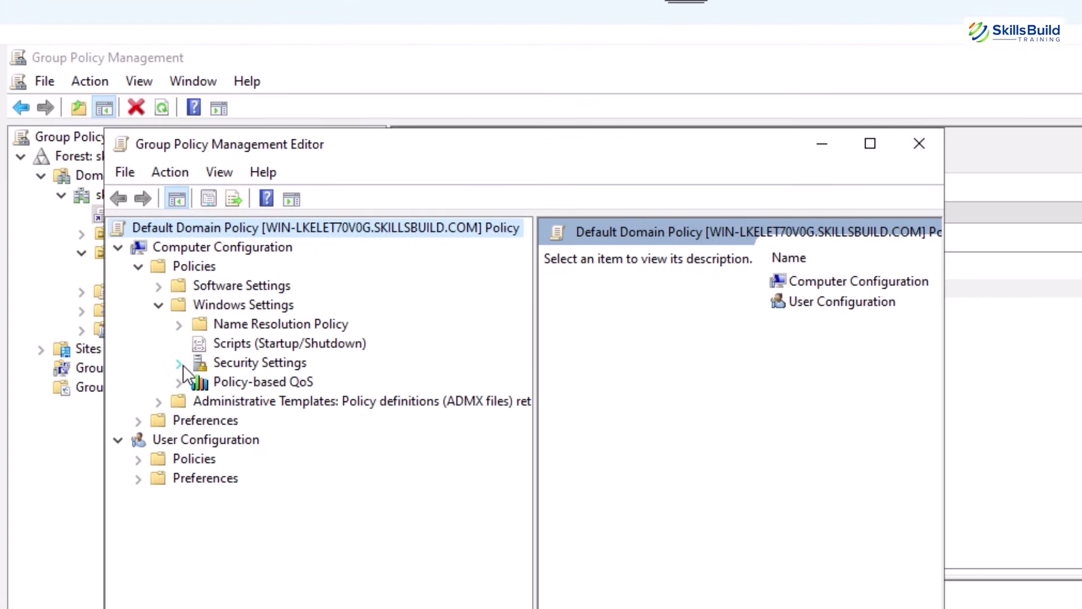
pyautogui.click(179, 364)
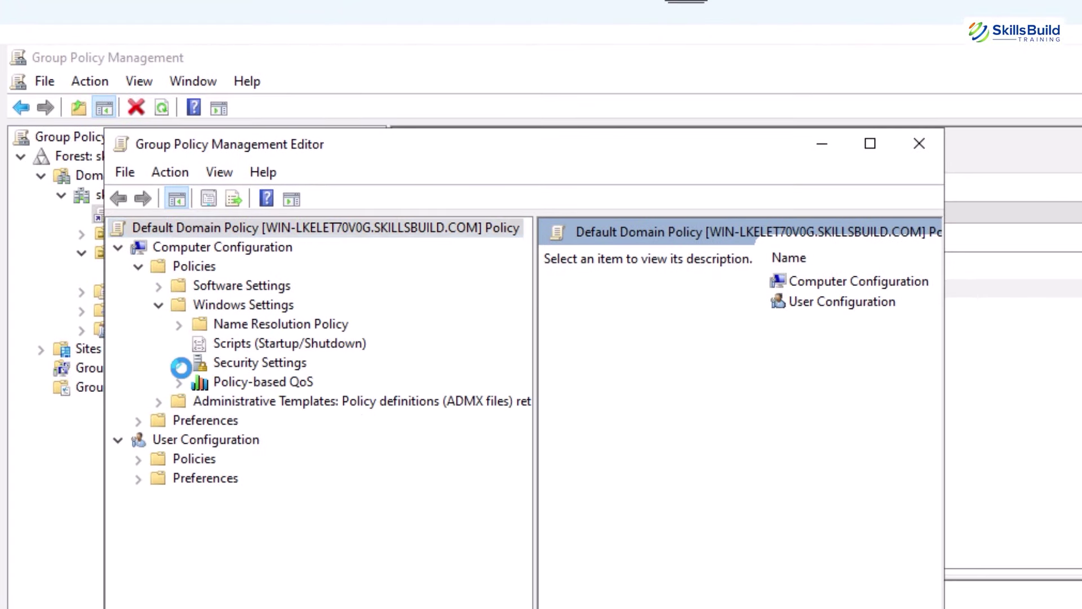
pyautogui.doubleClick(210, 383)
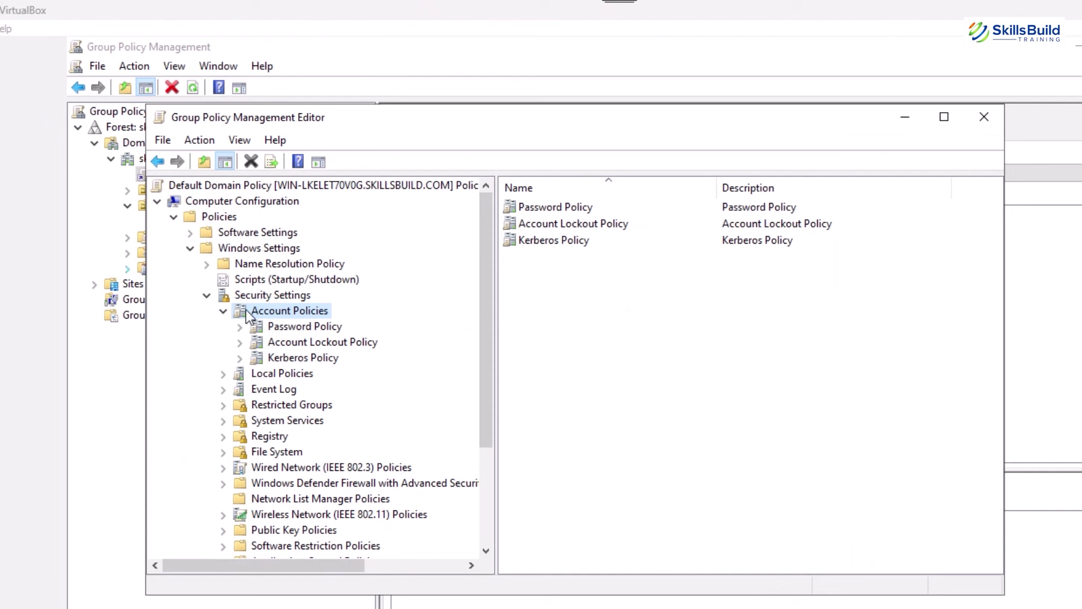
pyautogui.doubleClick(550, 225)
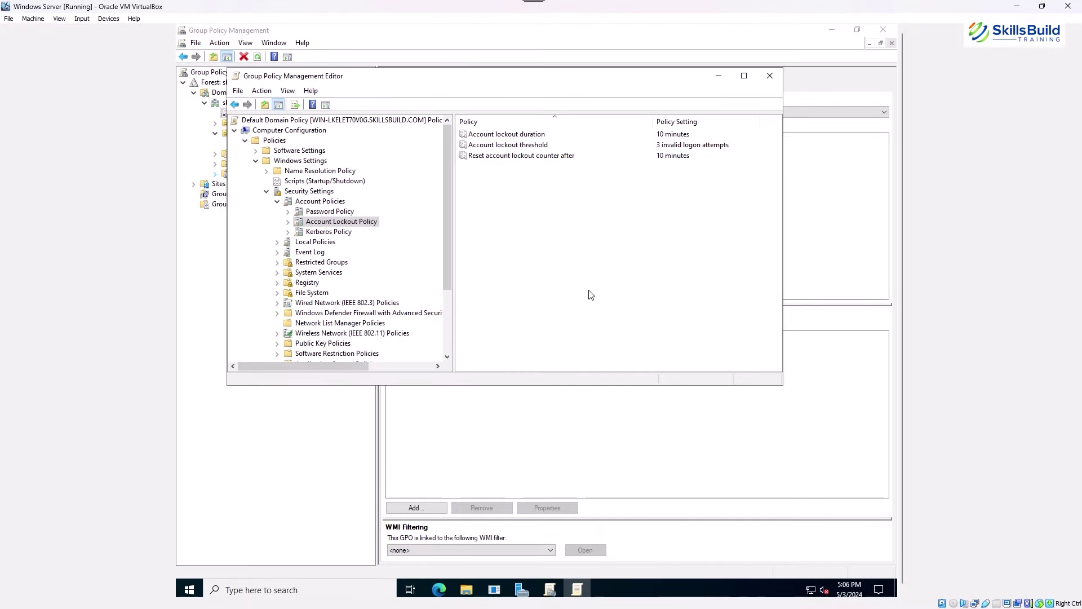
# Confirm the account lockout duration of 30 minutes.
pyautogui.press('alt')
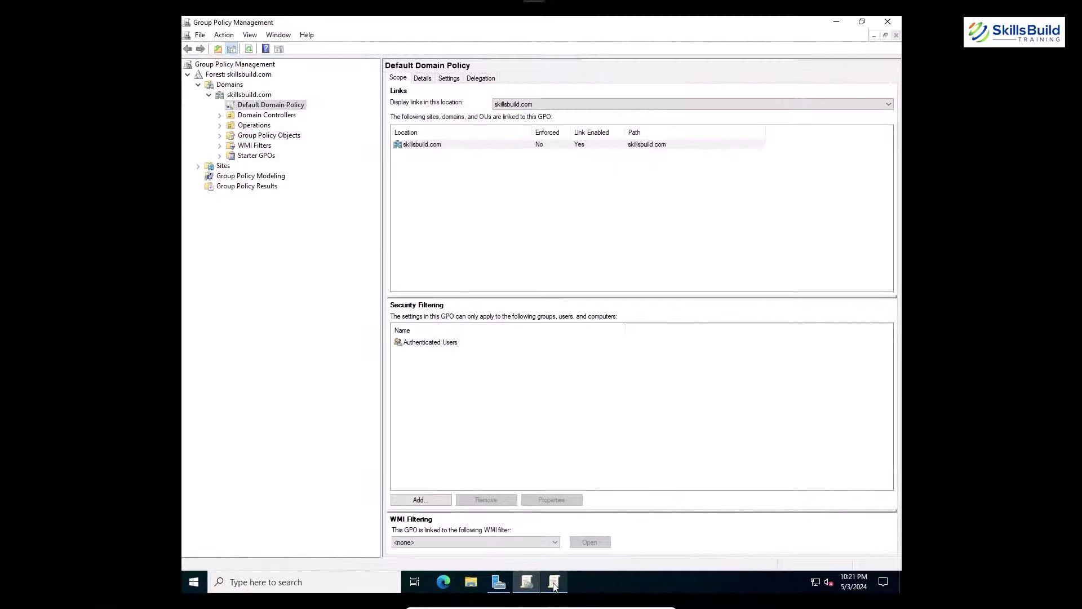
pyautogui.click(554, 583)
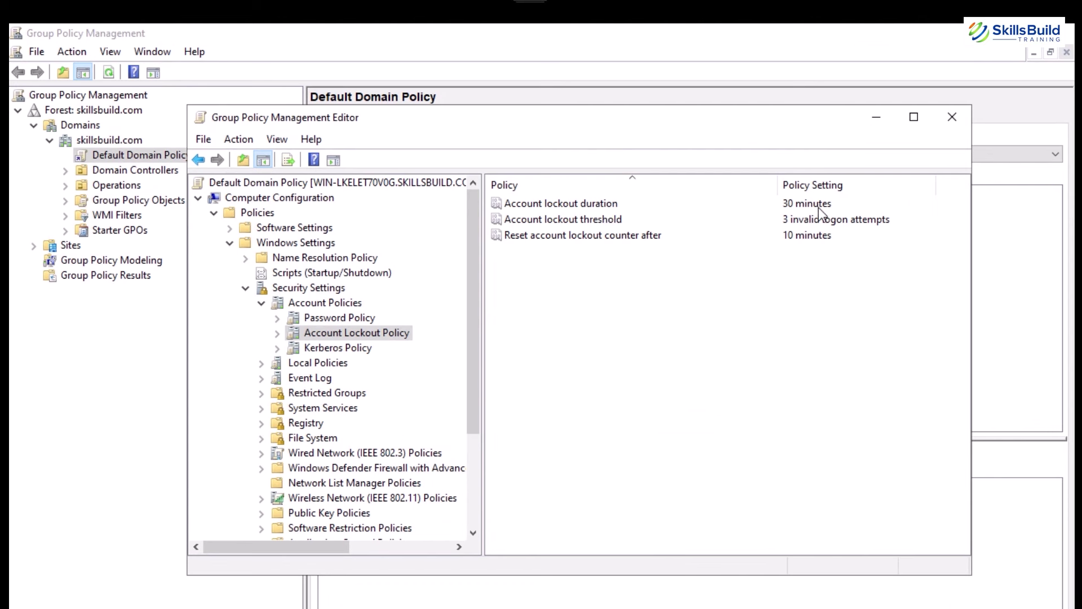
pyautogui.doubleClick(556, 206)
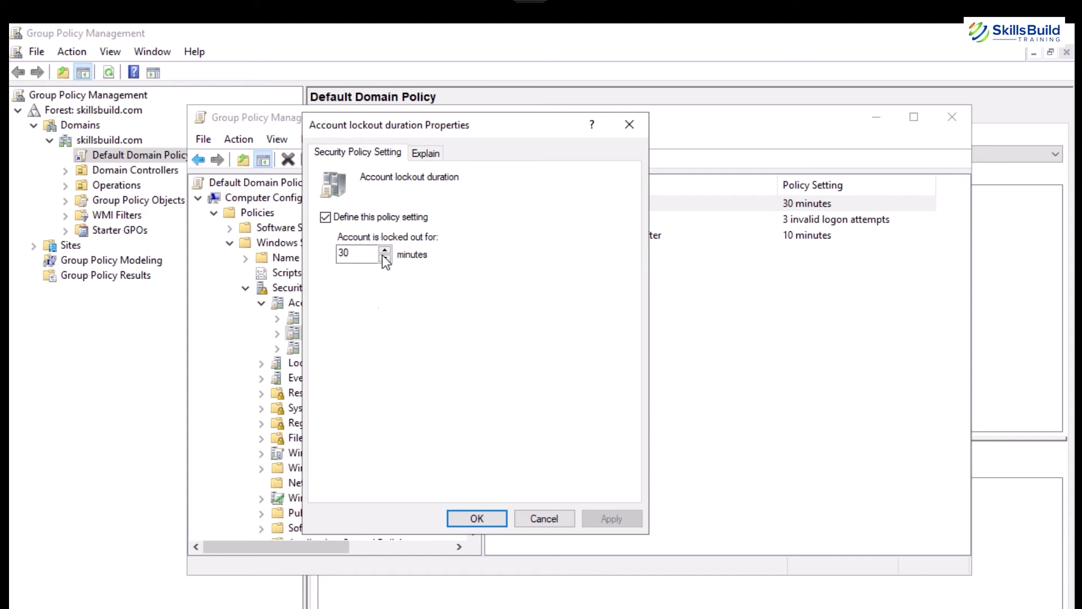
pyautogui.click(474, 519)
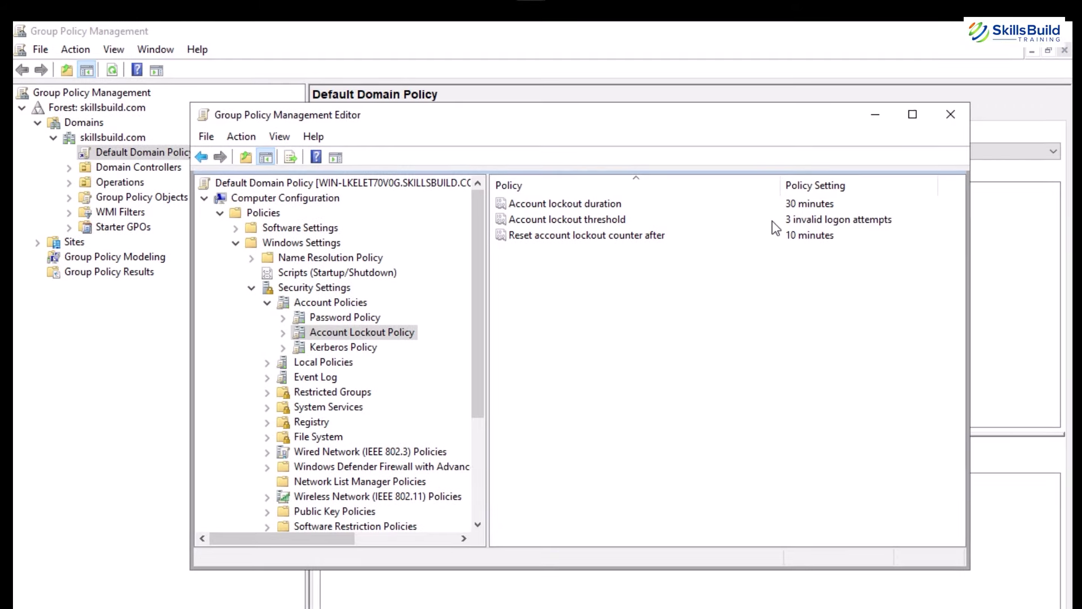
# Change the account lockout threshold from 3 to 5 invalid logon attempts and apply it.
pyautogui.click(647, 207)
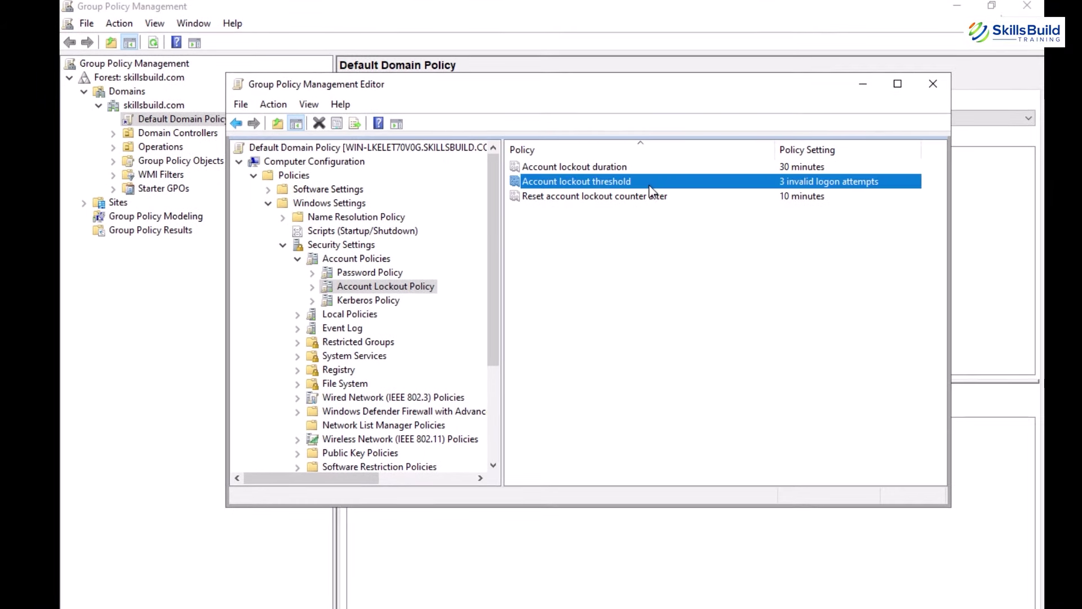
pyautogui.doubleClick(792, 189)
pyautogui.click(391, 208)
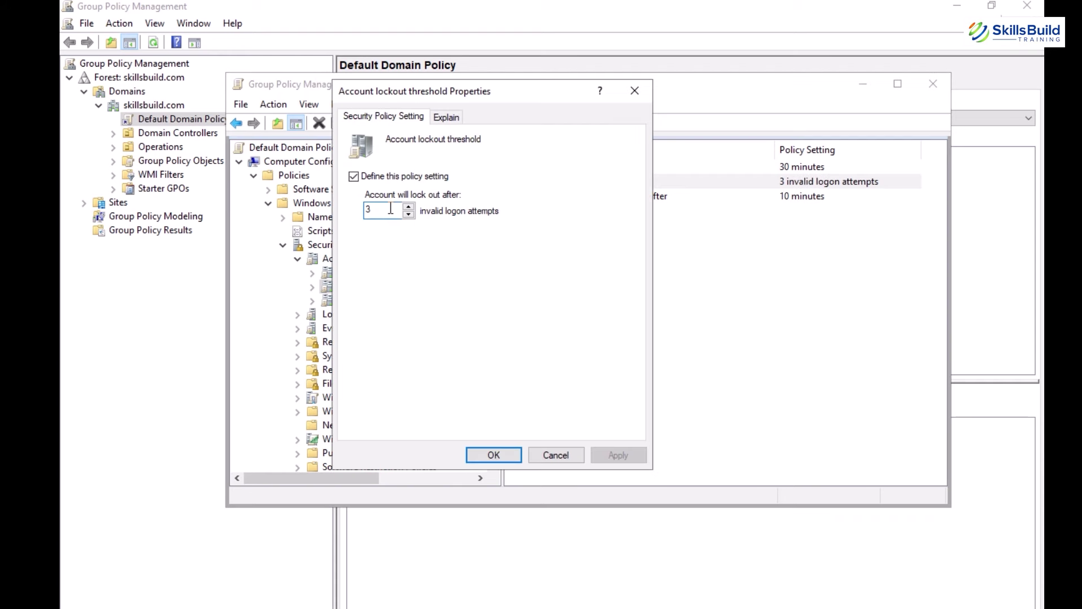
pyautogui.press('BackSpace')
pyautogui.write('5')
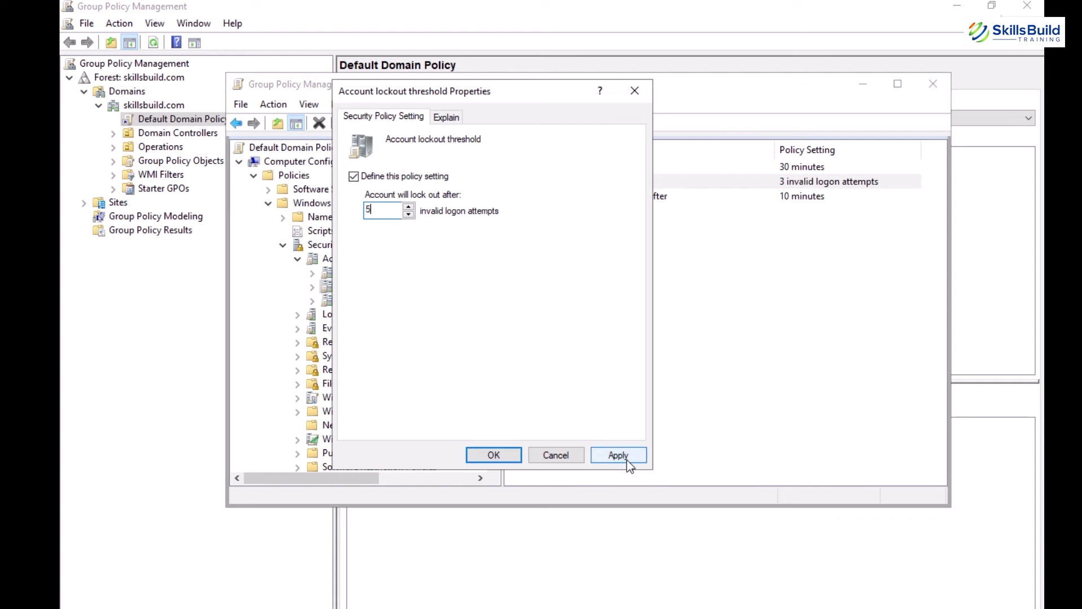
pyautogui.click(623, 458)
pyautogui.click(494, 455)
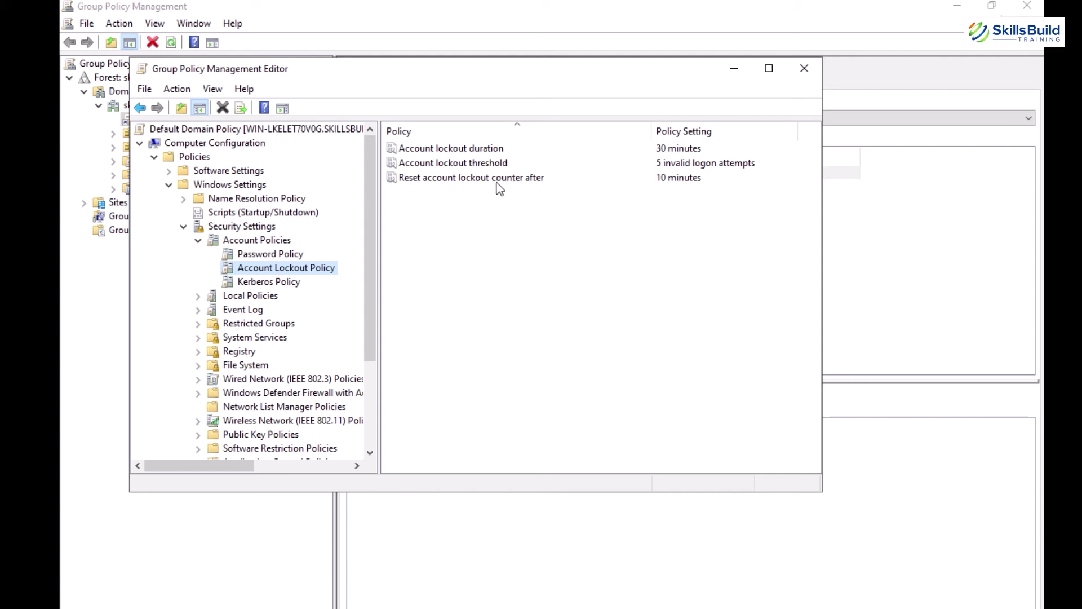
pyautogui.click(497, 183)
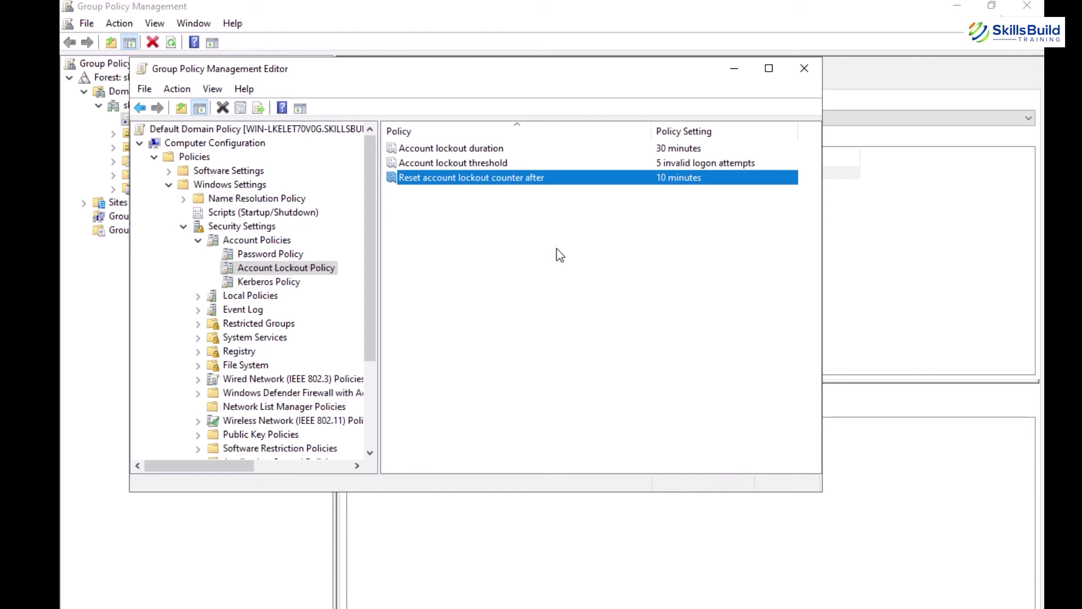
pyautogui.doubleClick(571, 179)
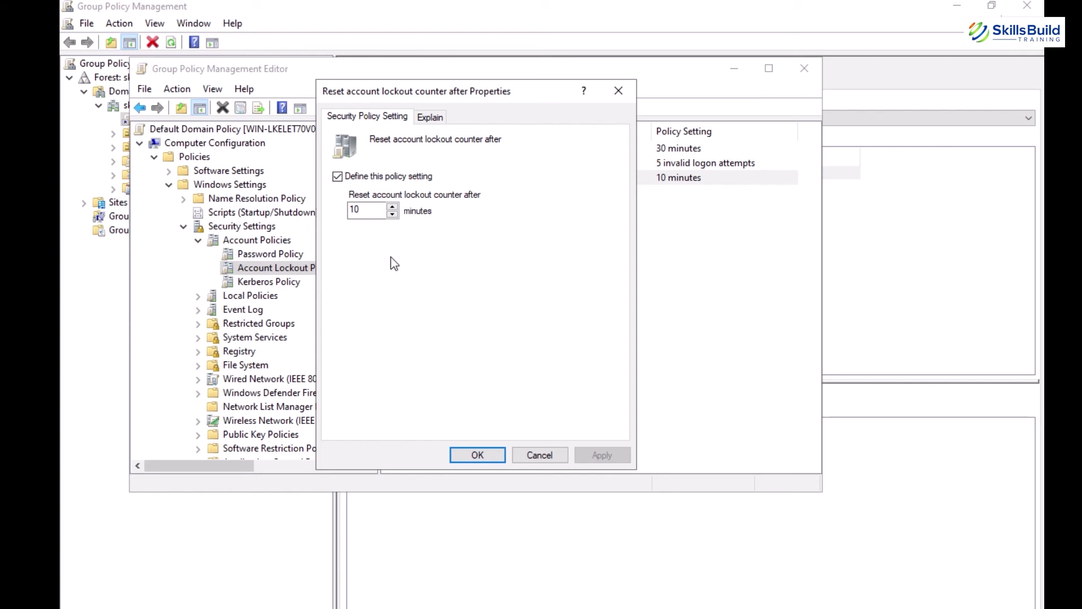
pyautogui.click(468, 456)
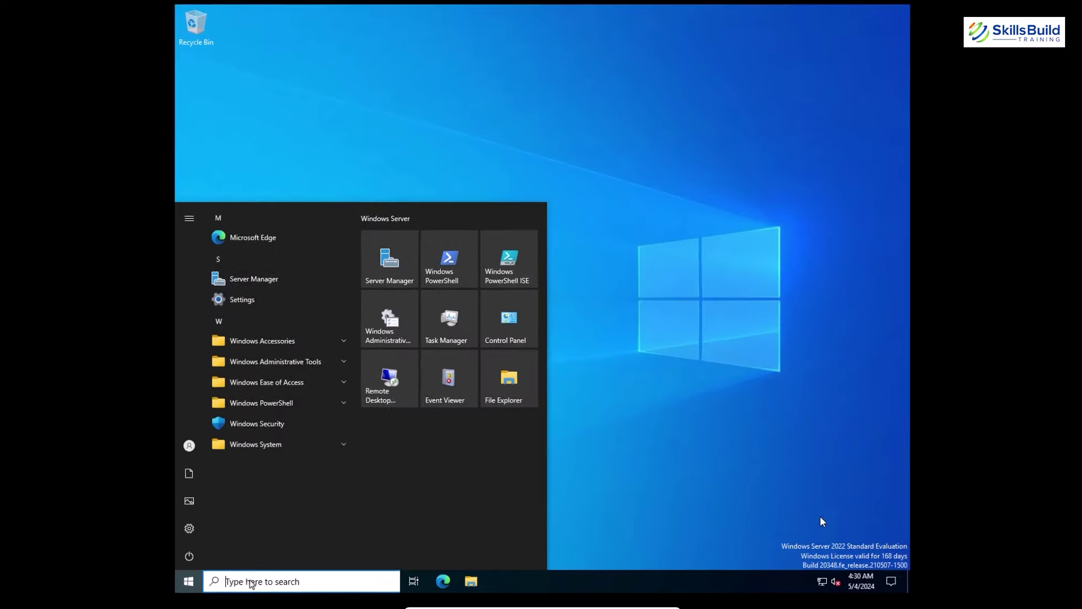
# Run Get-ADUser in an administrator PowerShell, showing the user's Name, lockedout and lastlogonTimeStamp.
pyautogui.click(265, 582)
pyautogui.write('act')
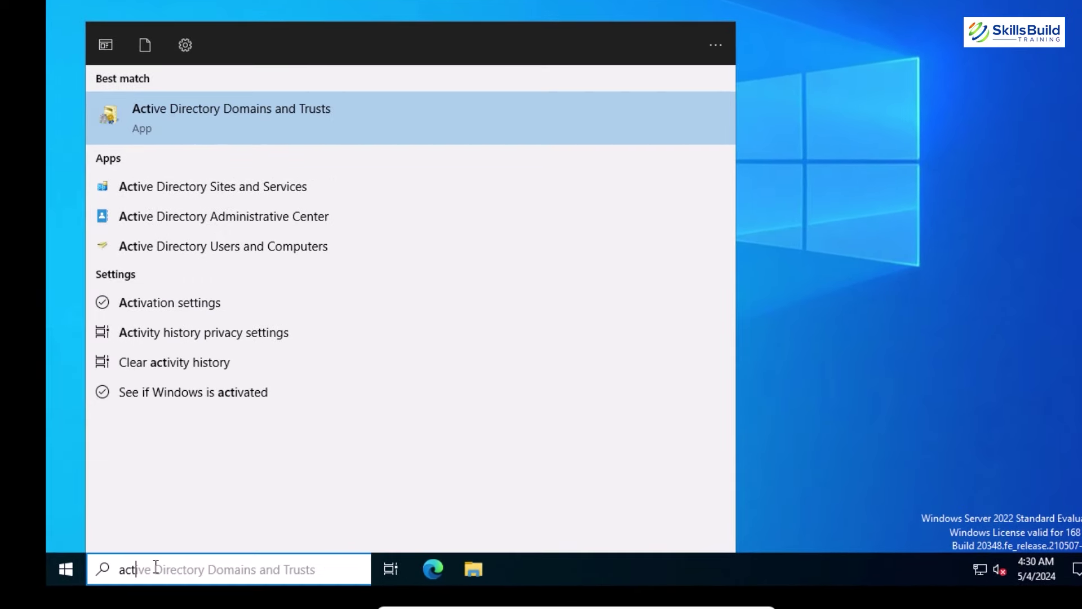
pyautogui.write('ive')
pyautogui.press('BackSpace')
pyautogui.press('BackSpace')
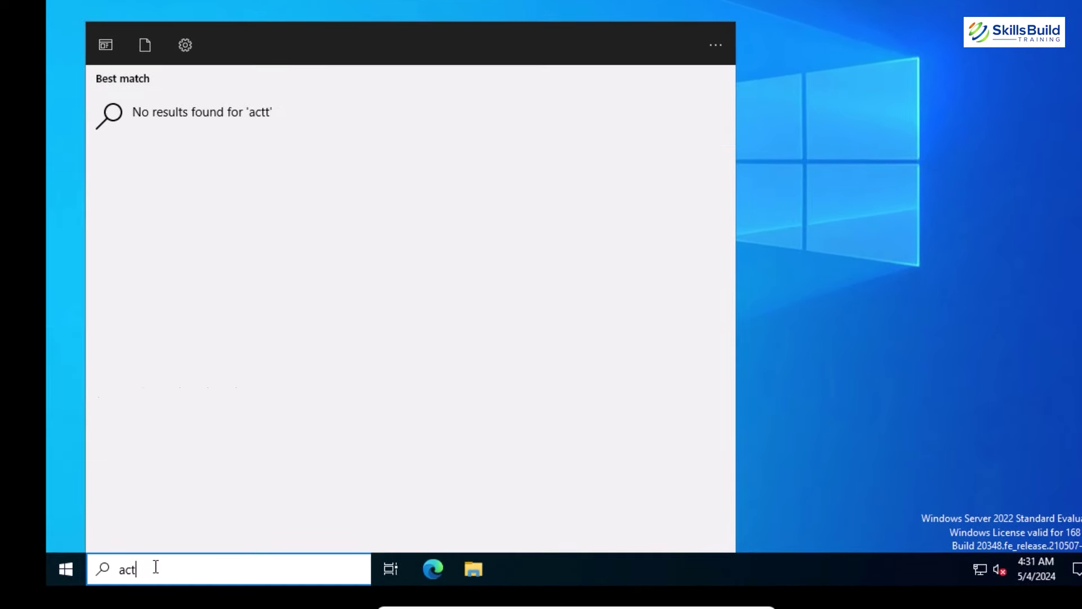
pyautogui.write('ve dir')
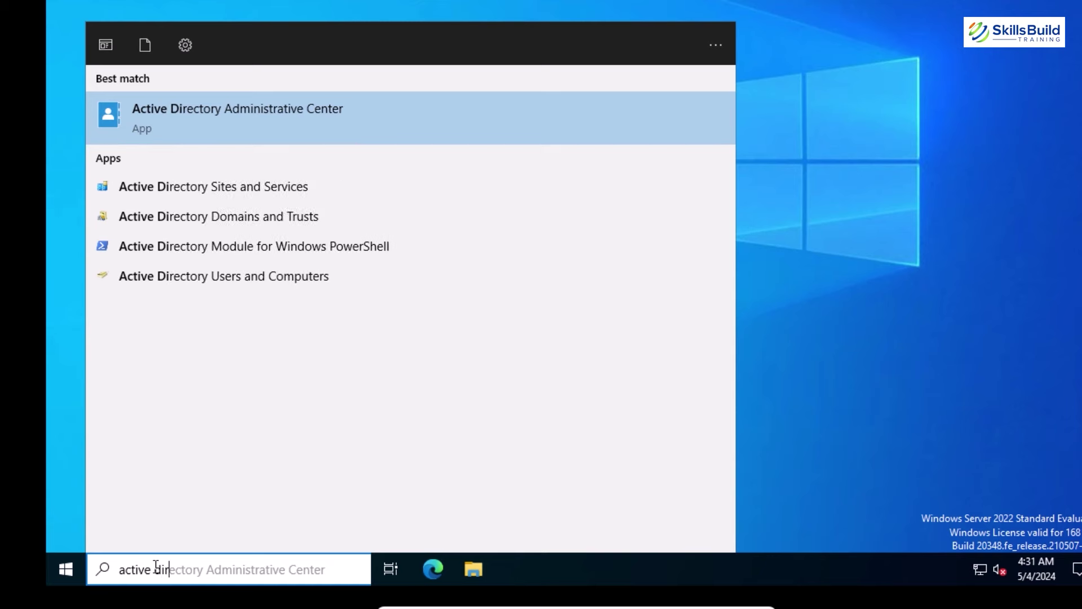
pyautogui.write('ecory')
pyautogui.press('BackSpace')
pyautogui.press('BackSpace')
pyautogui.press('BackSpace')
pyautogui.press('BackSpace')
pyautogui.press('BackSpace')
pyautogui.press('BackSpace')
pyautogui.press('BackSpace')
pyautogui.press('BackSpace')
pyautogui.press('BackSpace')
pyautogui.press('BackSpace')
pyautogui.press('BackSpace')
pyautogui.press('BackSpace')
pyautogui.press('BackSpace')
pyautogui.press('BackSpace')
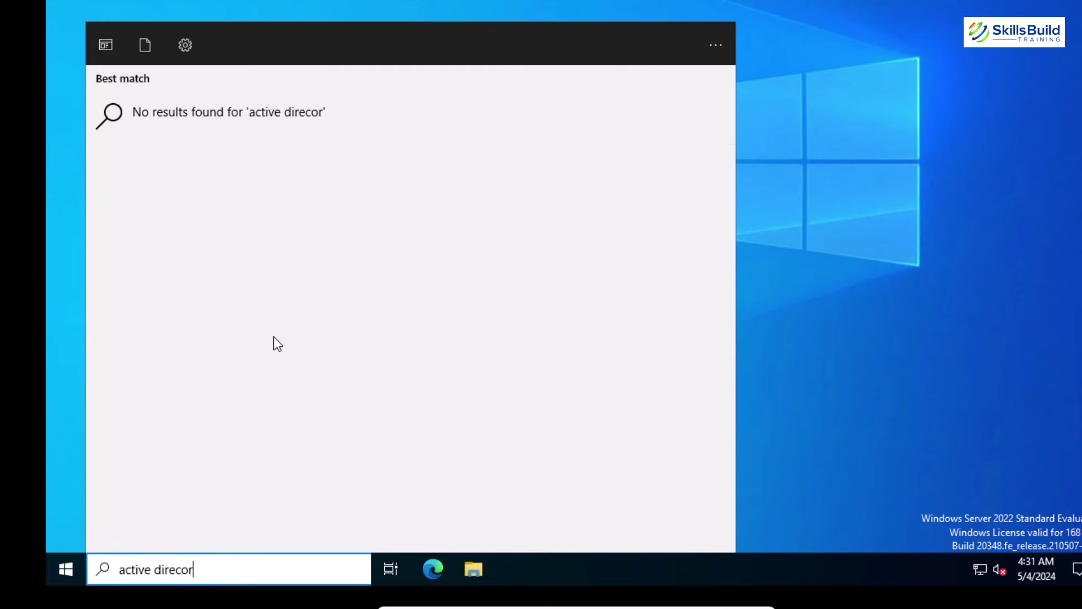
pyautogui.press('BackSpace')
pyautogui.write('Power')
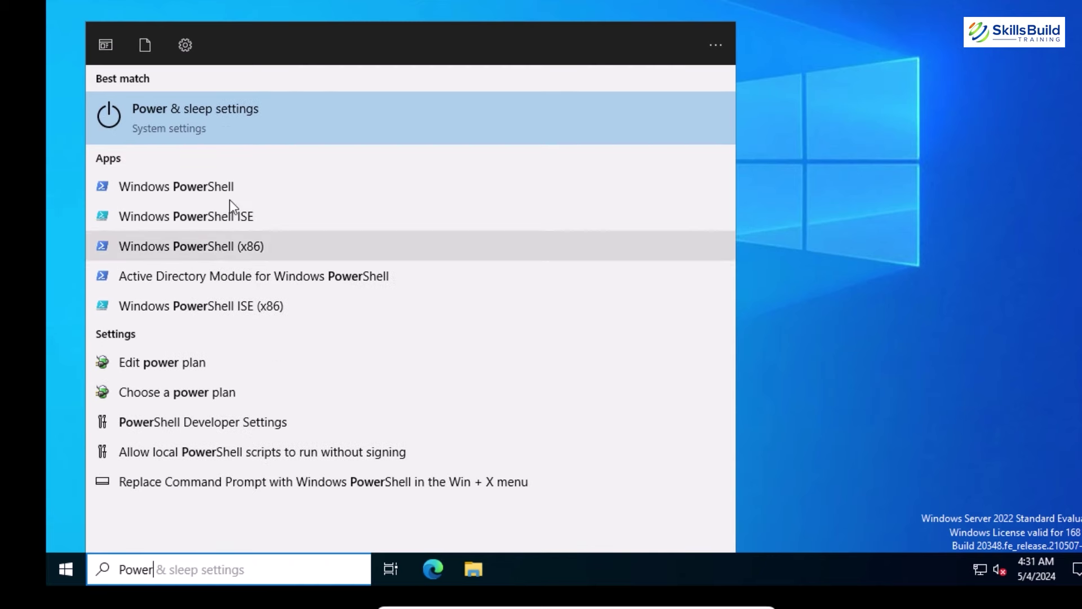
pyautogui.rightClick(218, 185)
pyautogui.click(287, 199)
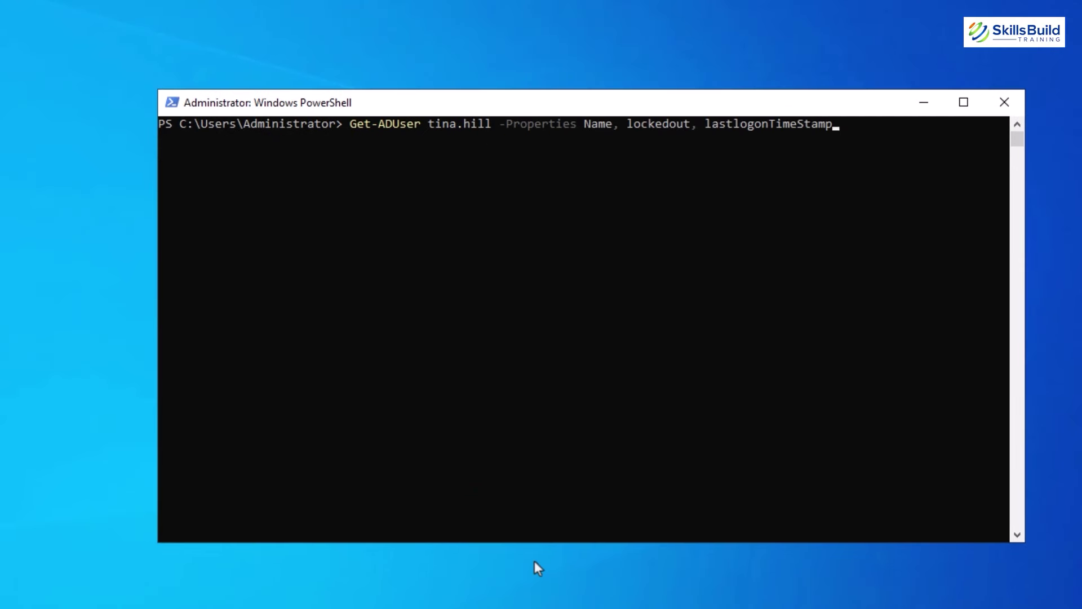
pyautogui.click(889, 133)
pyautogui.press('Return')
pyautogui.press('Return')
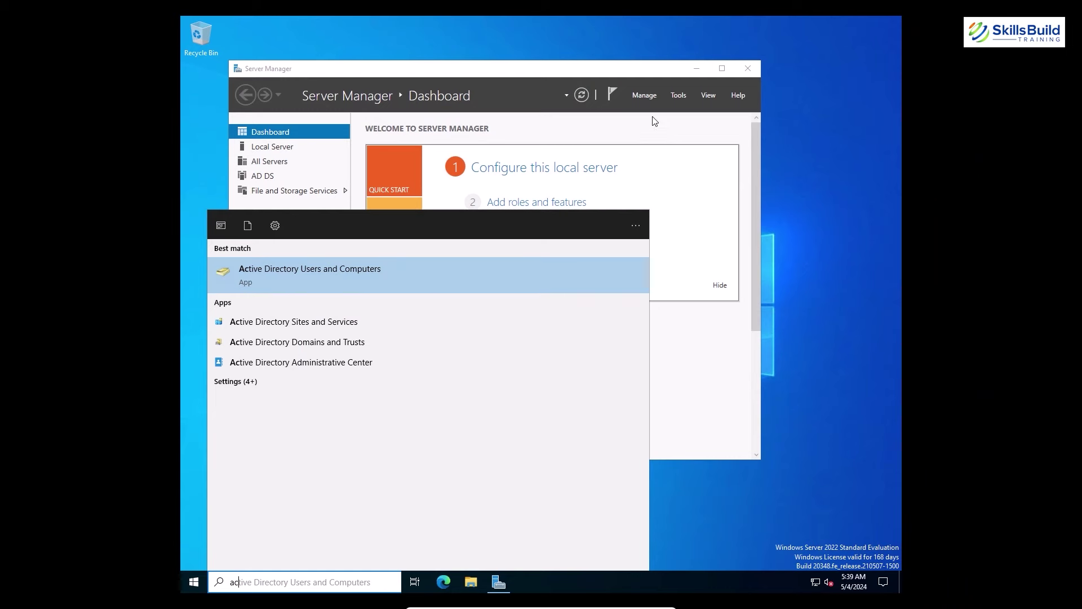
# Open Active Directory Users and Computers with Advanced Features and browse to the Operations Users OU.
pyautogui.click(683, 114)
pyautogui.click(678, 97)
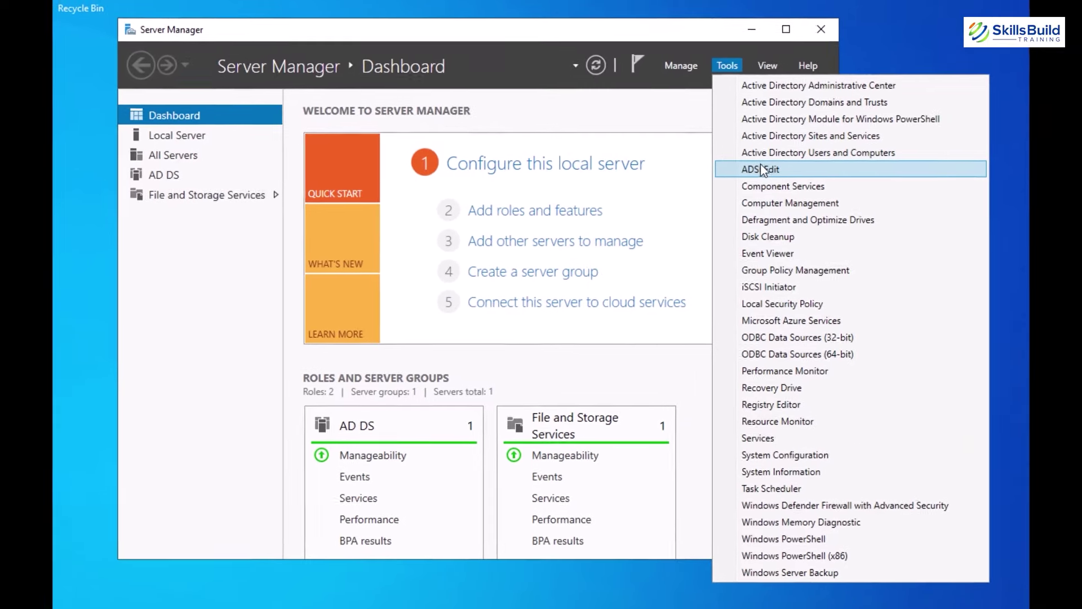
pyautogui.click(761, 152)
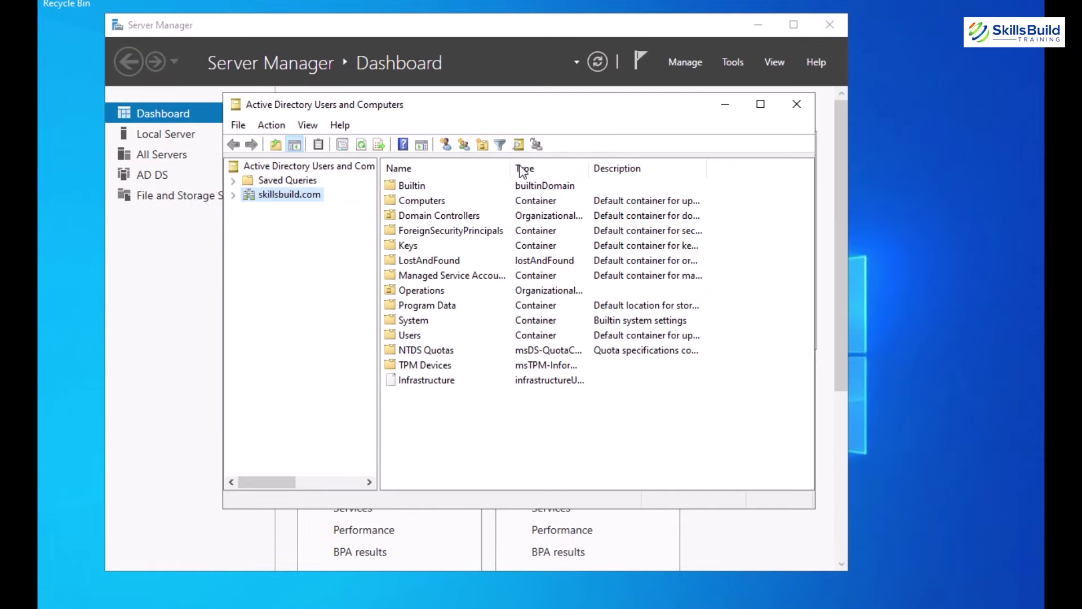
pyautogui.click(308, 124)
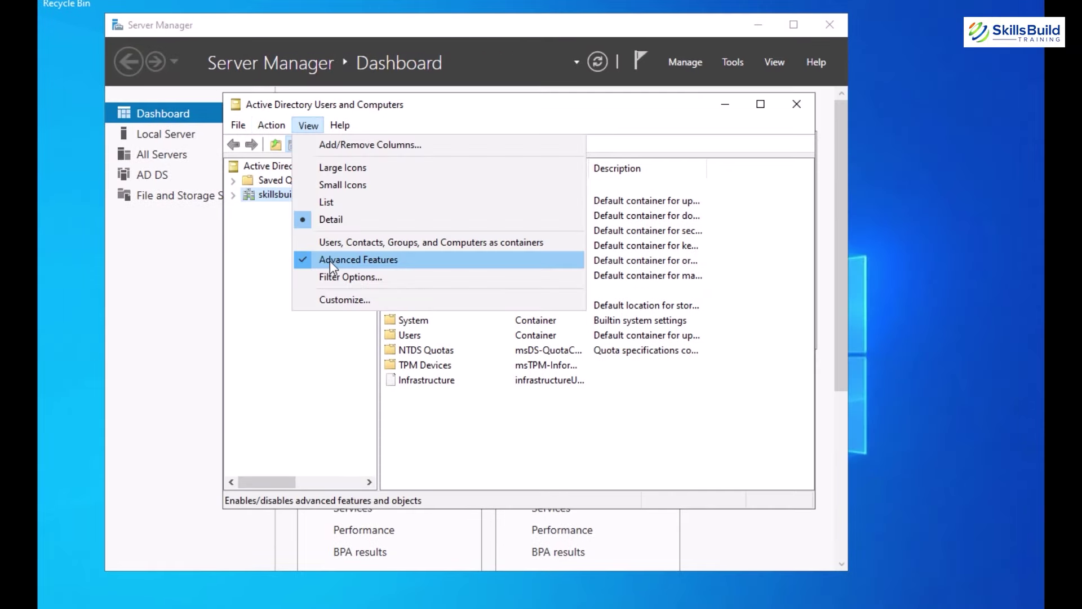
pyautogui.click(495, 430)
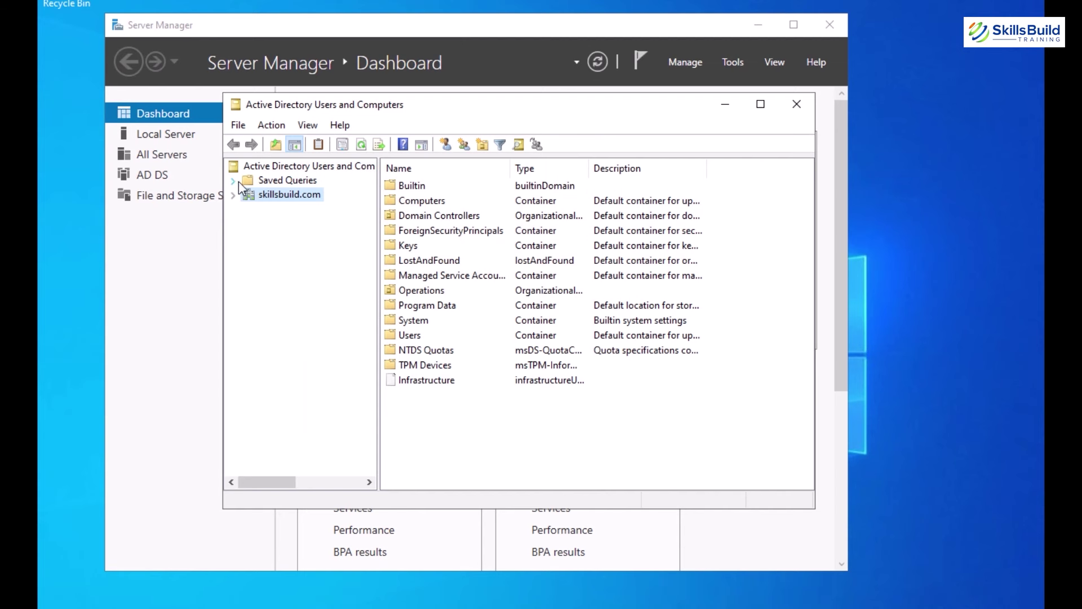
pyautogui.click(232, 195)
pyautogui.click(248, 308)
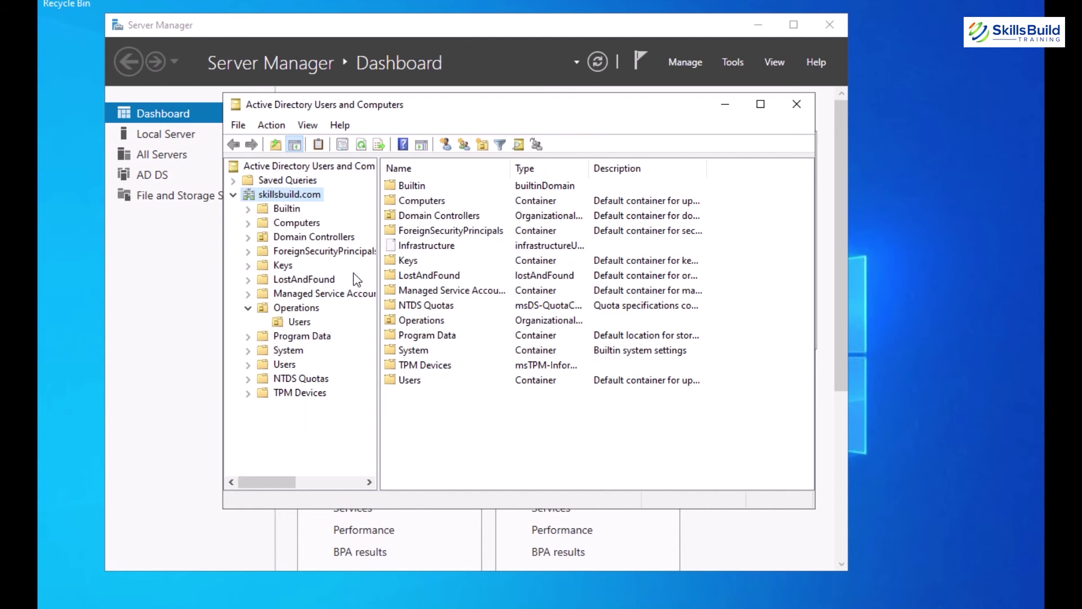
pyautogui.click(300, 321)
# Review the user's Attribute Editor: badPwdCount 5, last bad password time, lastLogoff and lastLogon.
pyautogui.click(418, 201)
pyautogui.rightClick(418, 202)
pyautogui.click(461, 438)
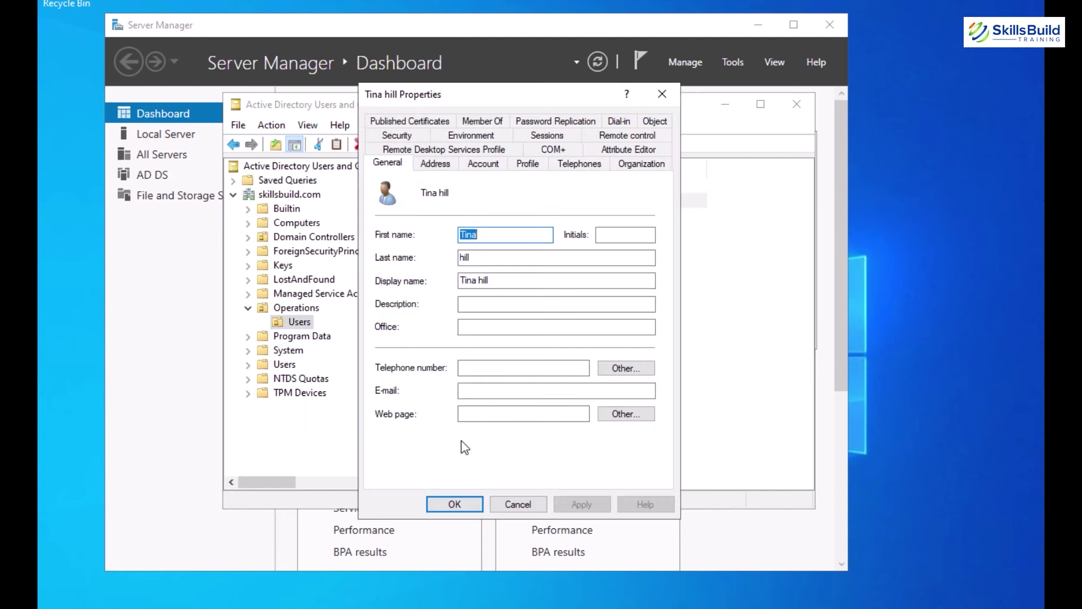
pyautogui.click(624, 150)
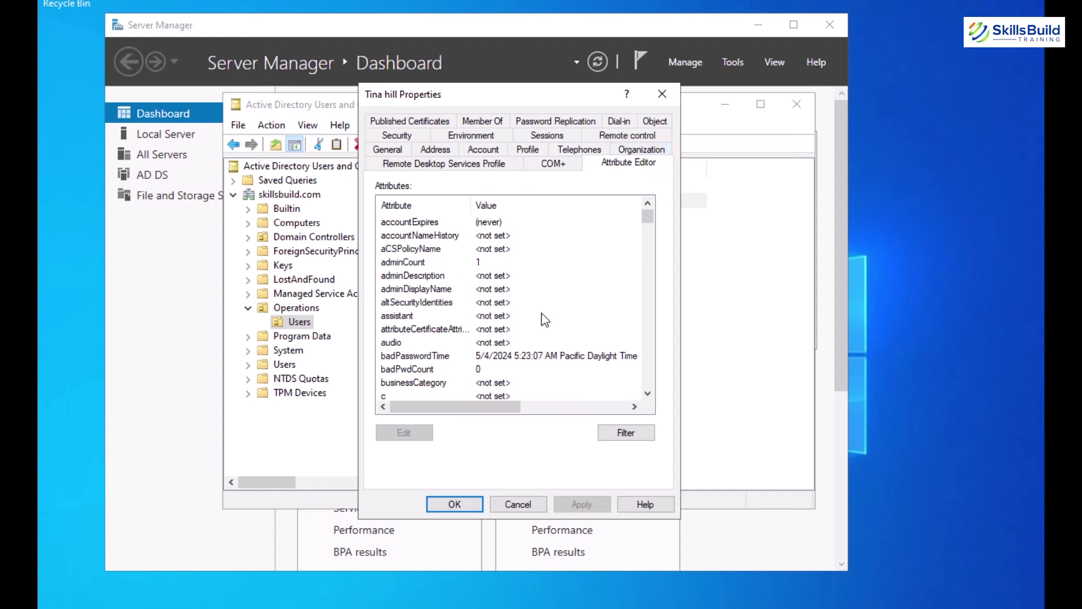
pyautogui.click(482, 357)
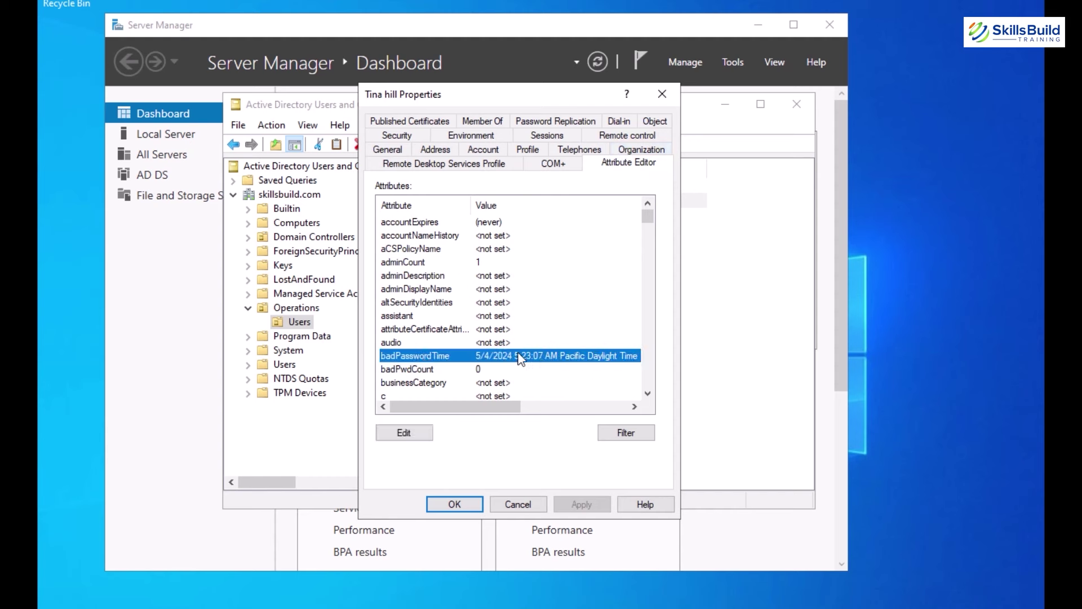
pyautogui.scroll(-18, 519, 359)
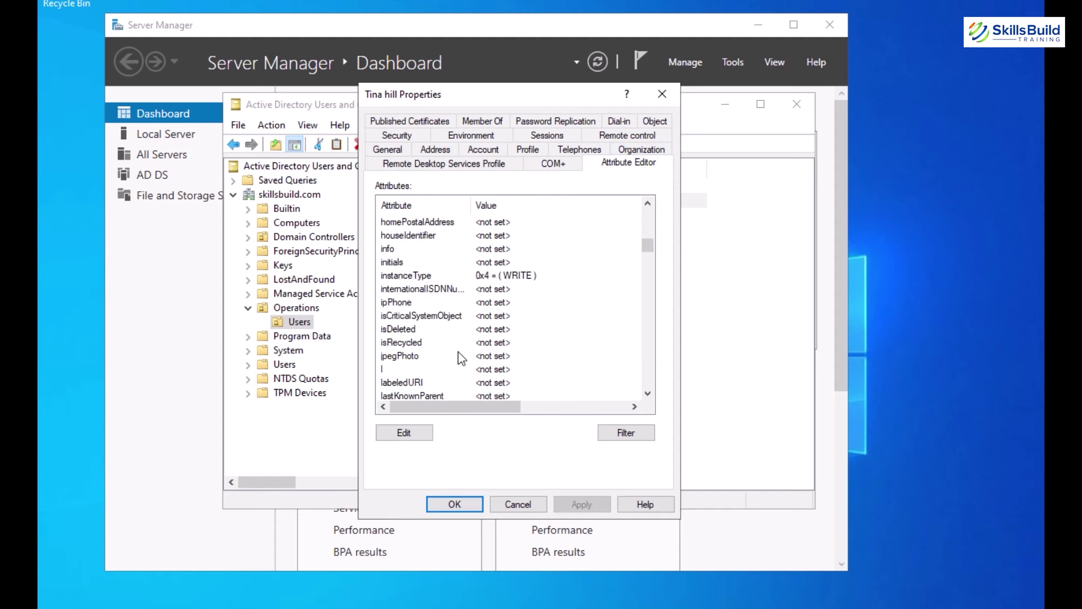
pyautogui.scroll(-4, 460, 315)
pyautogui.click(462, 248)
pyautogui.click(542, 263)
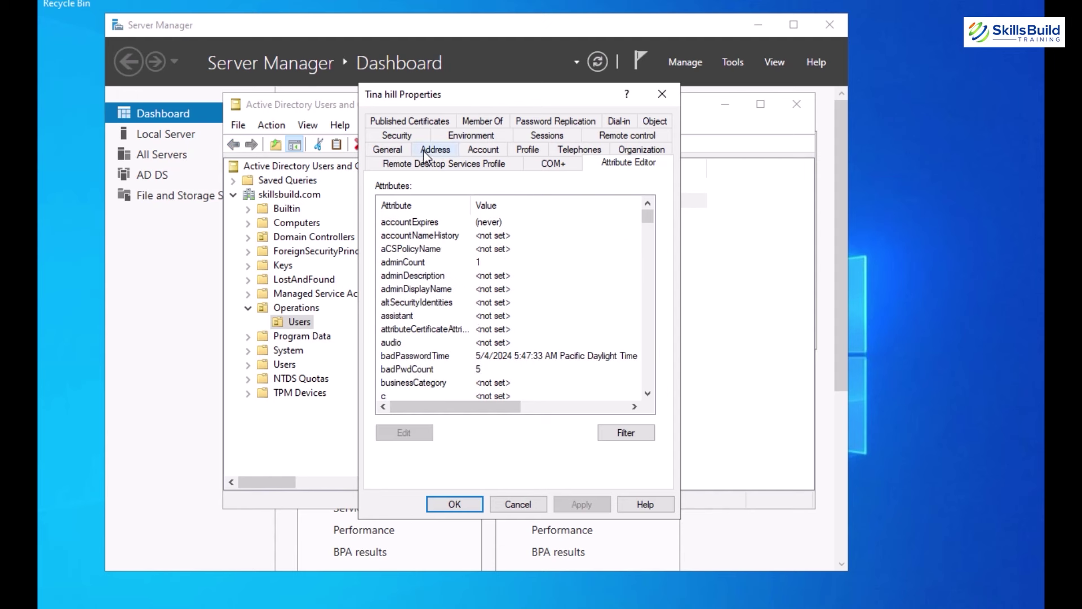
# Tick 'Unlock account' on the user's Account tab, apply it, and close the properties.
pyautogui.click(483, 150)
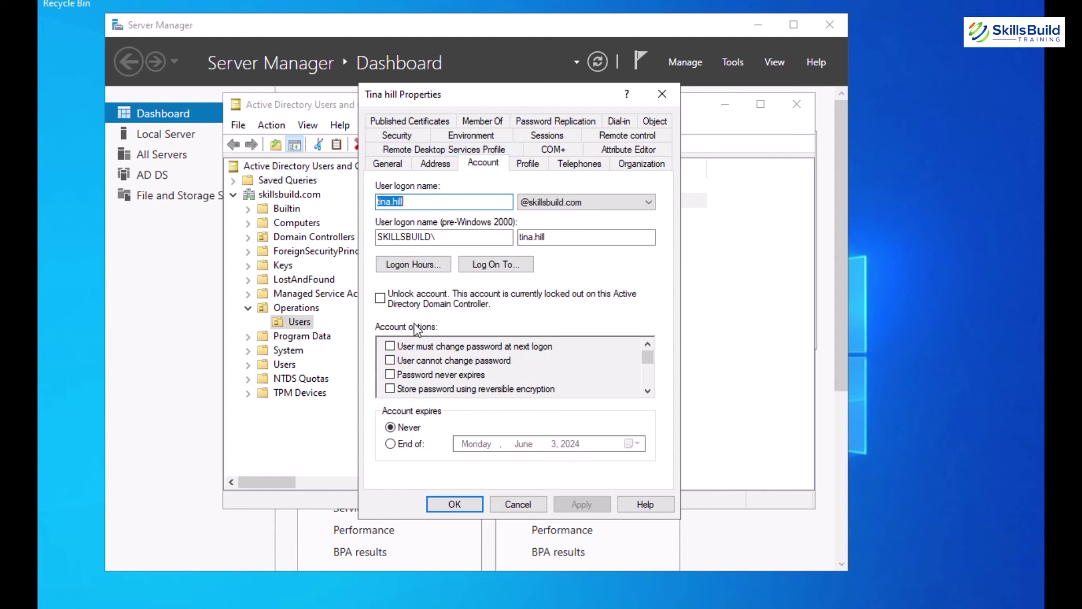
pyautogui.click(381, 299)
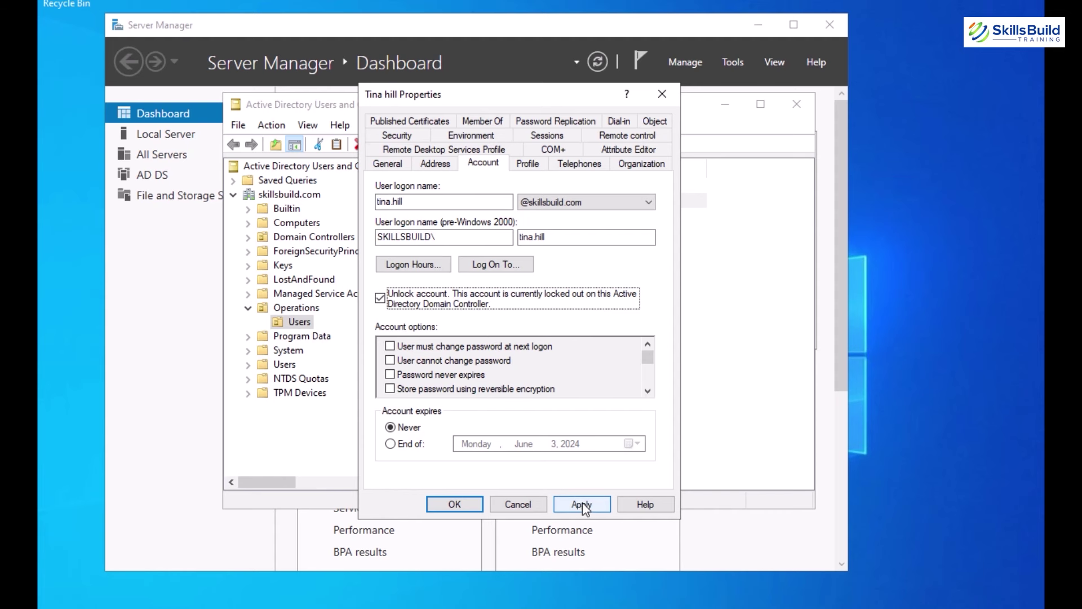
pyautogui.click(581, 504)
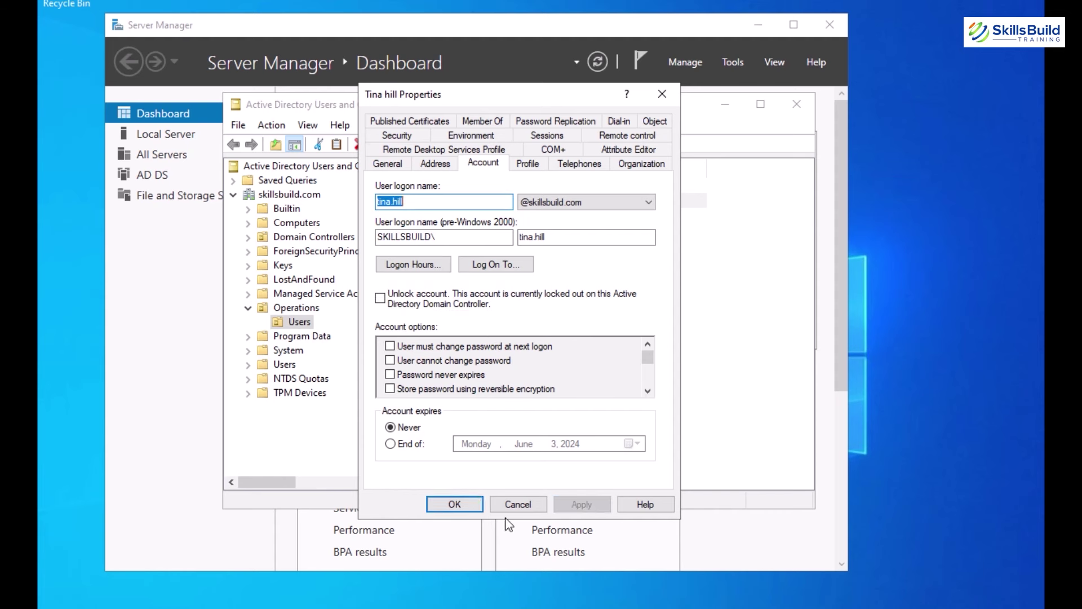
pyautogui.click(381, 299)
pyautogui.click(581, 504)
pyautogui.click(478, 503)
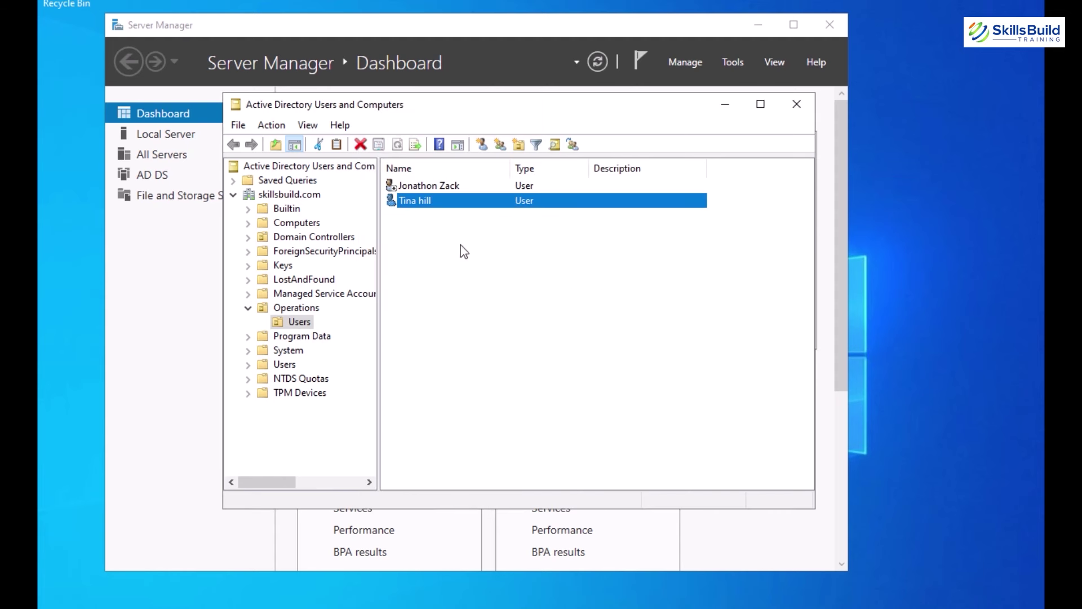
# Reopen the user's properties to confirm the account is no longer locked.
pyautogui.rightClick(439, 206)
pyautogui.click(479, 445)
pyautogui.click(487, 164)
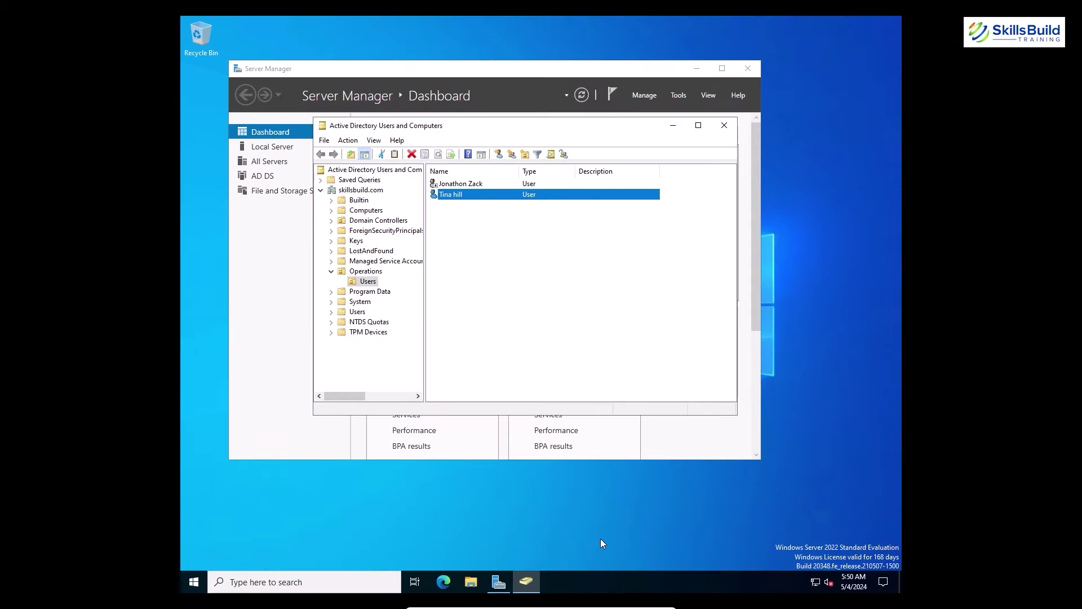
# Highlight the account query and its LockedOut : True result in the console.
pyautogui.moveTo(412, 142); pyautogui.dragTo(705, 142)
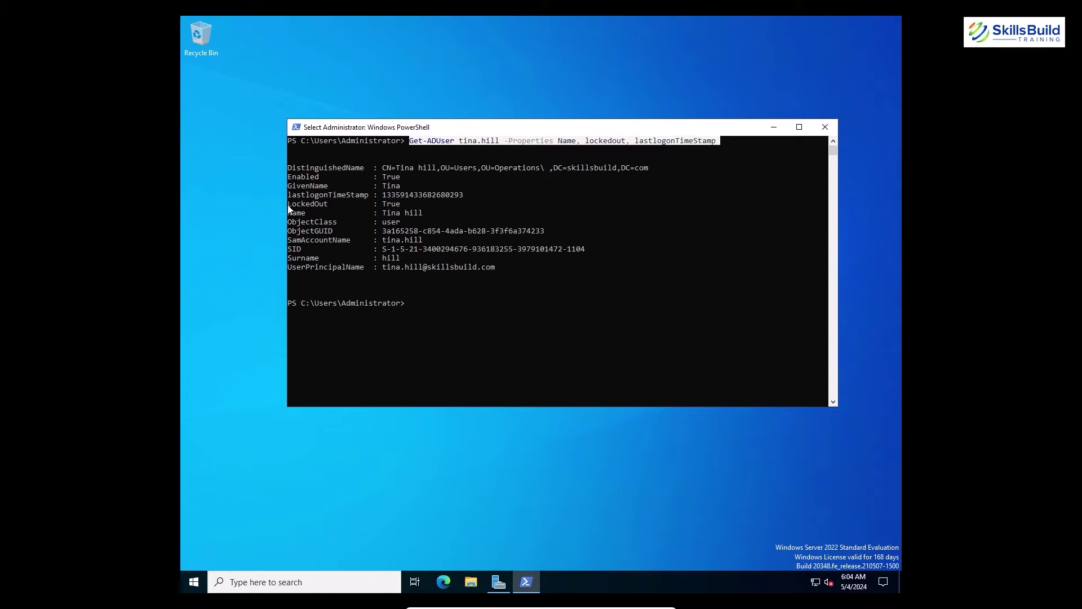
pyautogui.moveTo(288, 207); pyautogui.dragTo(383, 214)
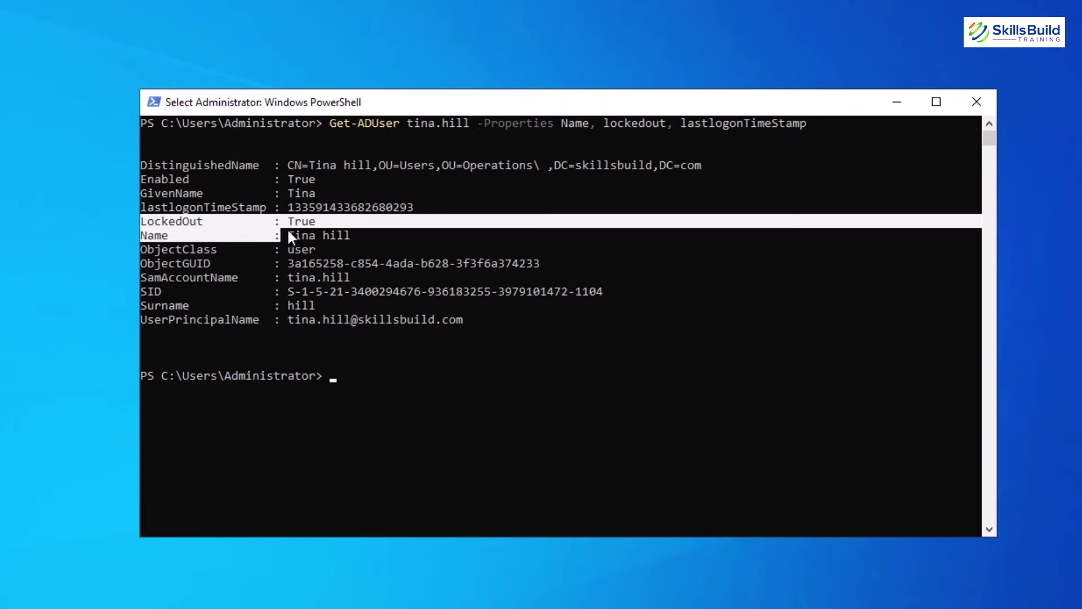
pyautogui.moveTo(288, 231); pyautogui.dragTo(314, 221)
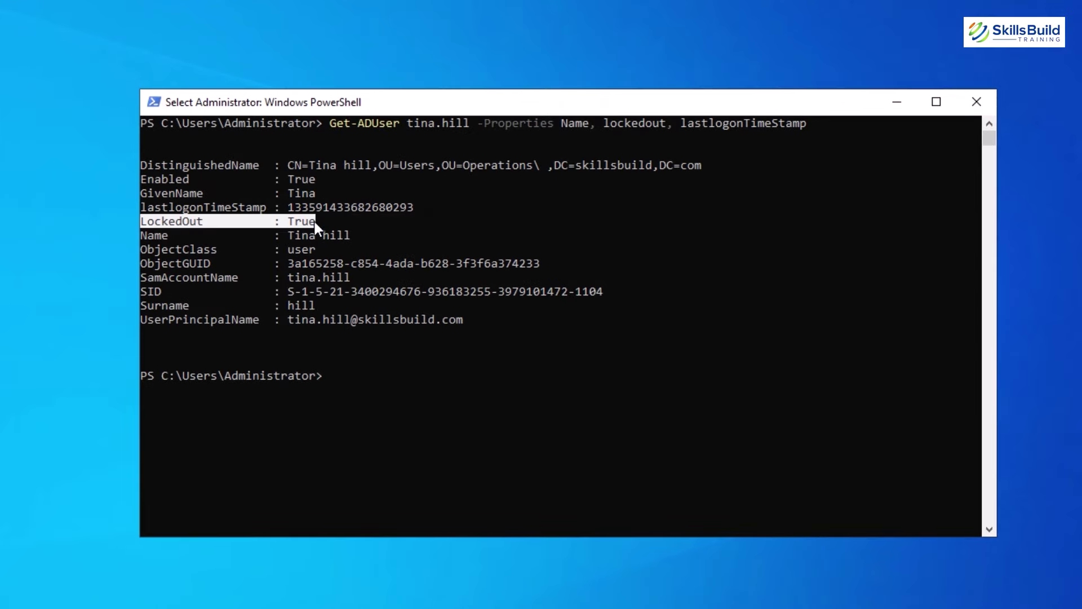
pyautogui.click(343, 373)
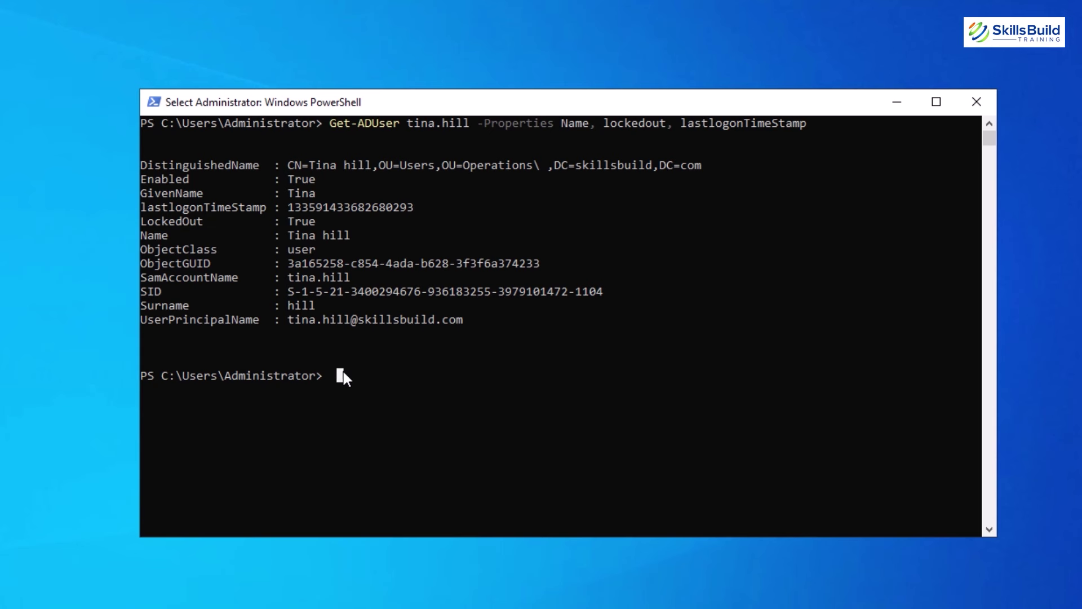
pyautogui.press('Escape')
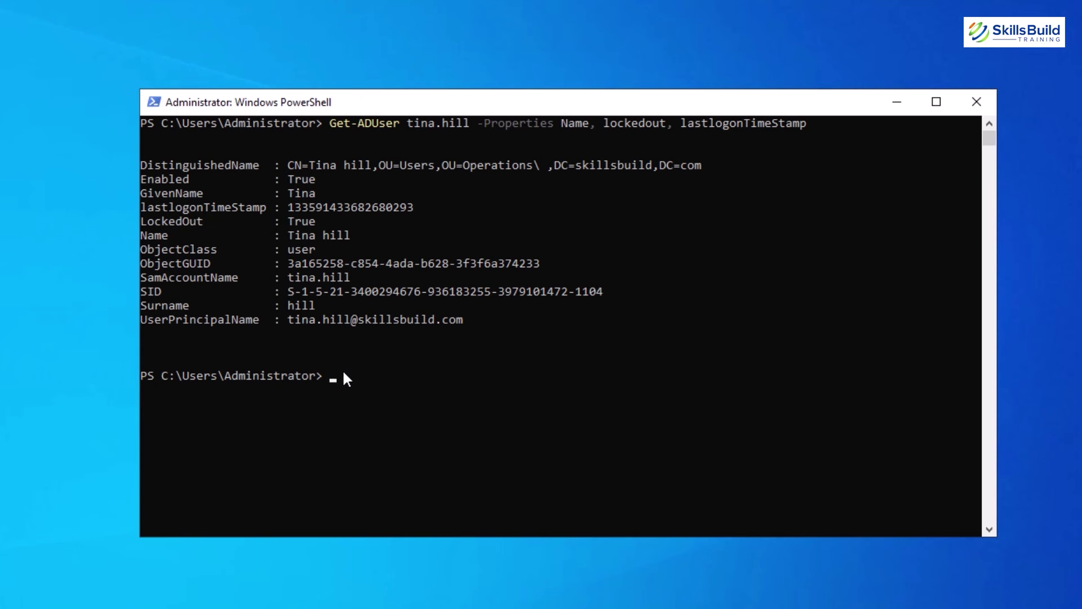
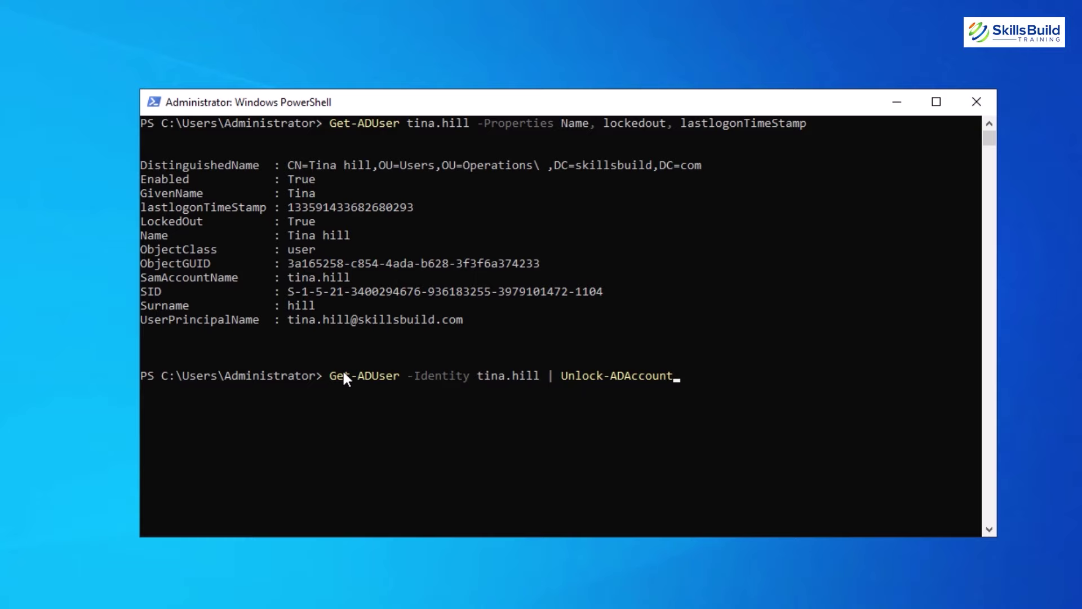
# Run the Get-ADUser | Unlock-ADAccount command, then rerun the query showing LockedOut False.
pyautogui.press('Return')
pyautogui.press('Up')
pyautogui.press('Up')
pyautogui.press('Return')
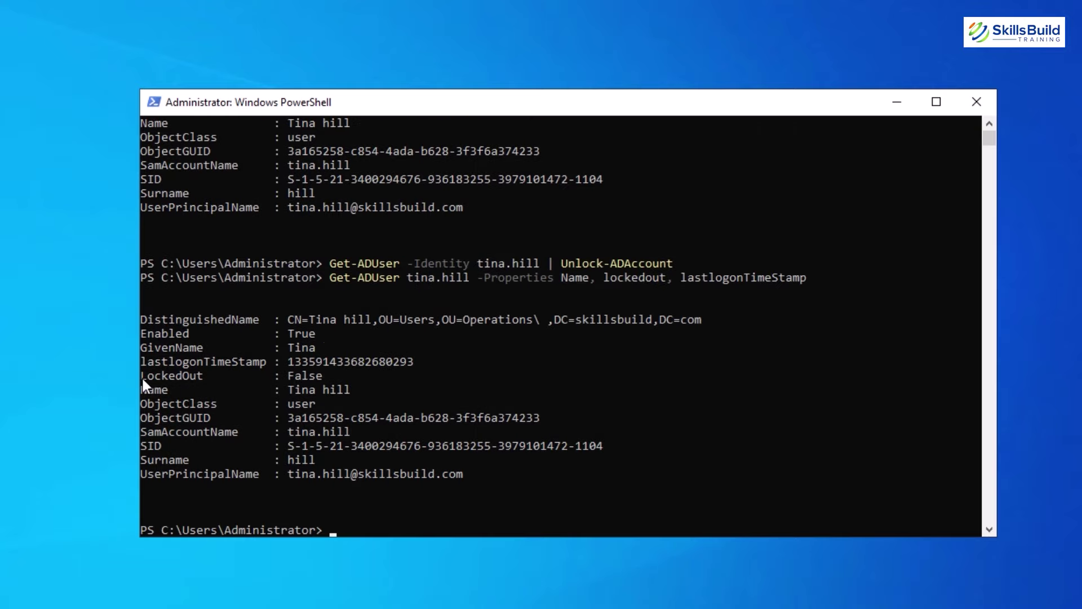
pyautogui.moveTo(141, 377); pyautogui.dragTo(313, 373)
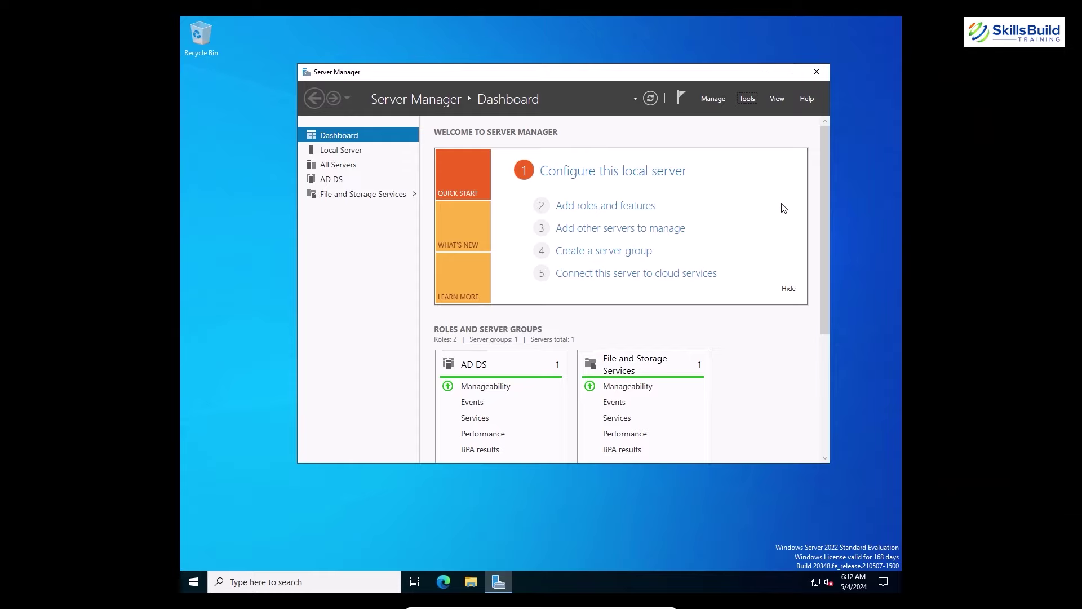
# Launch Group Policy Management from Server Manager's Tools menu.
pyautogui.click(754, 98)
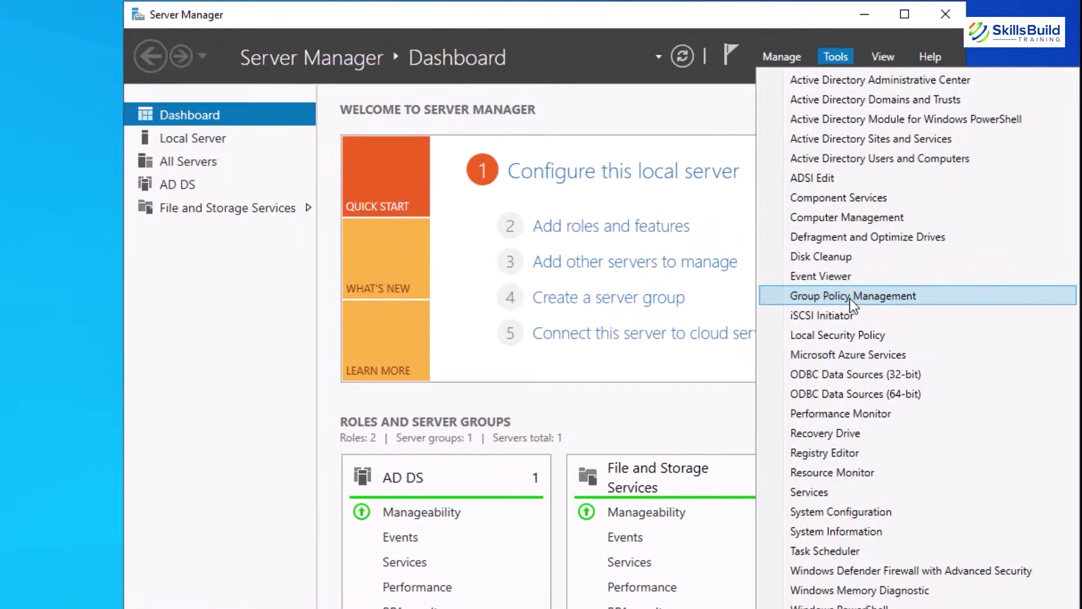
pyautogui.click(850, 299)
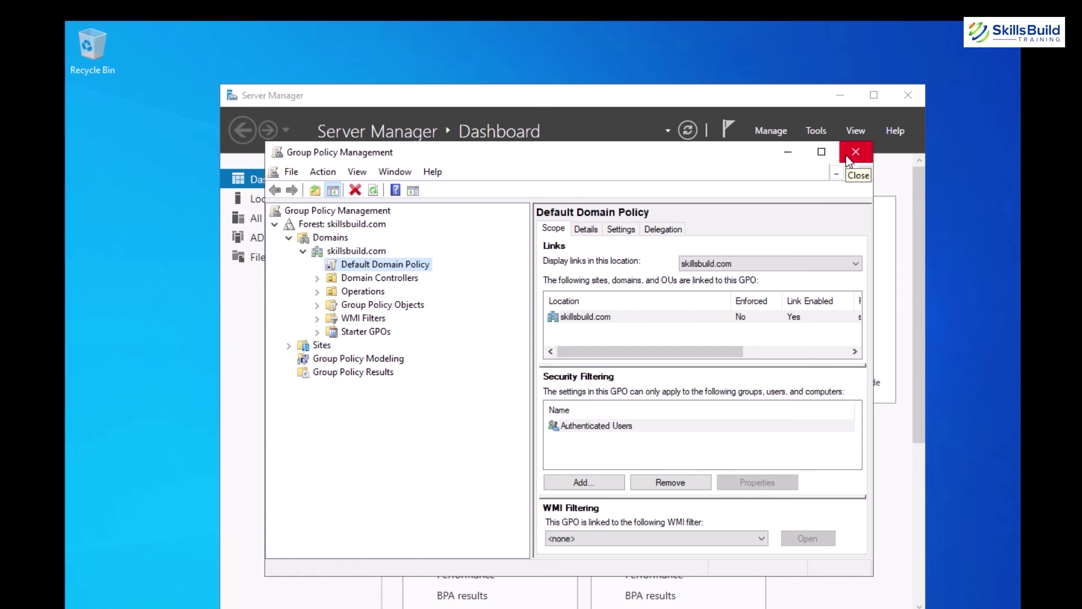
pyautogui.moveTo(527, 151); pyautogui.dragTo(534, 193)
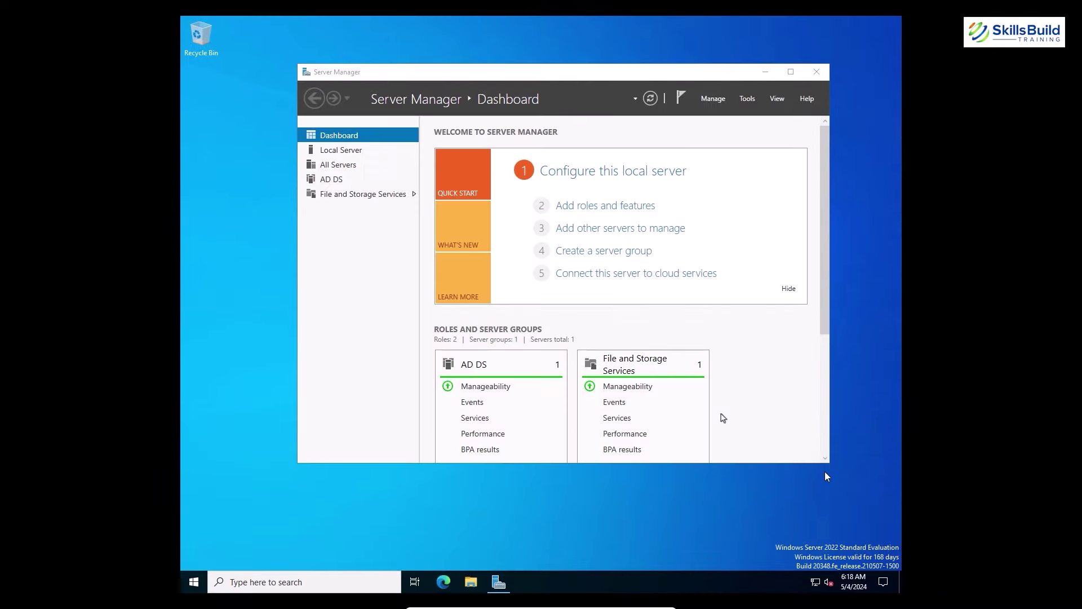
pyautogui.click(748, 98)
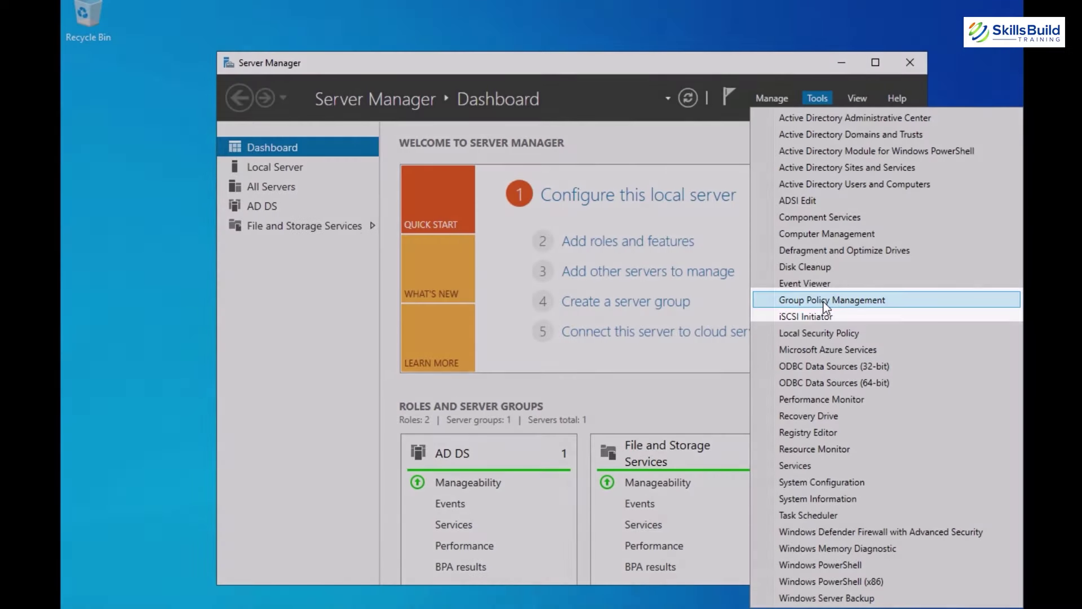
pyautogui.click(834, 304)
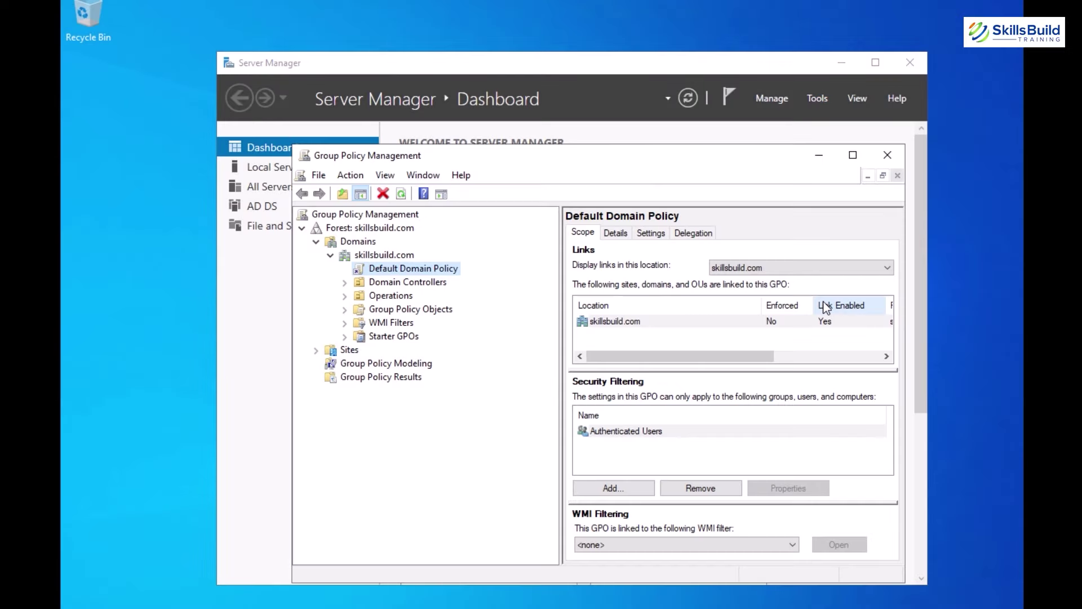
# Open the Default Domain Controllers Policy under Domain Controllers for editing.
pyautogui.click(344, 283)
pyautogui.click(416, 296)
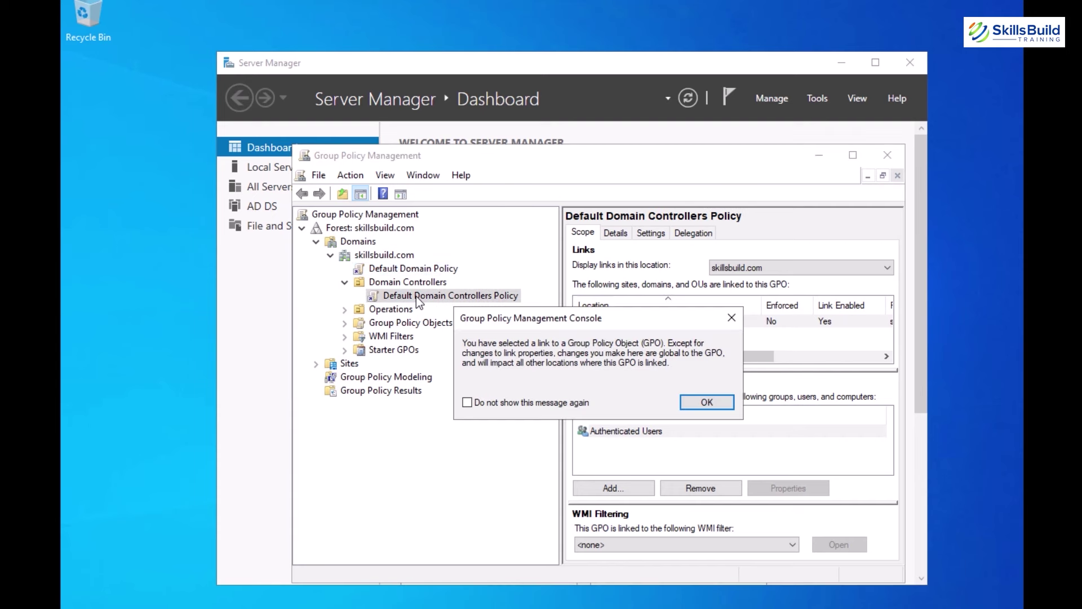
pyautogui.click(707, 402)
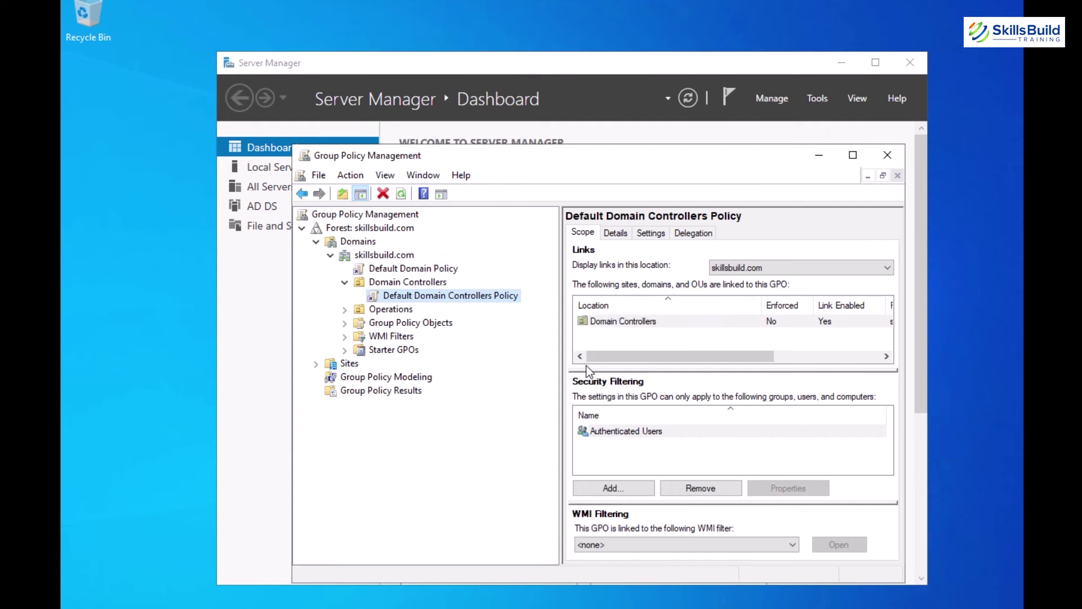
pyautogui.rightClick(483, 292)
pyautogui.click(503, 306)
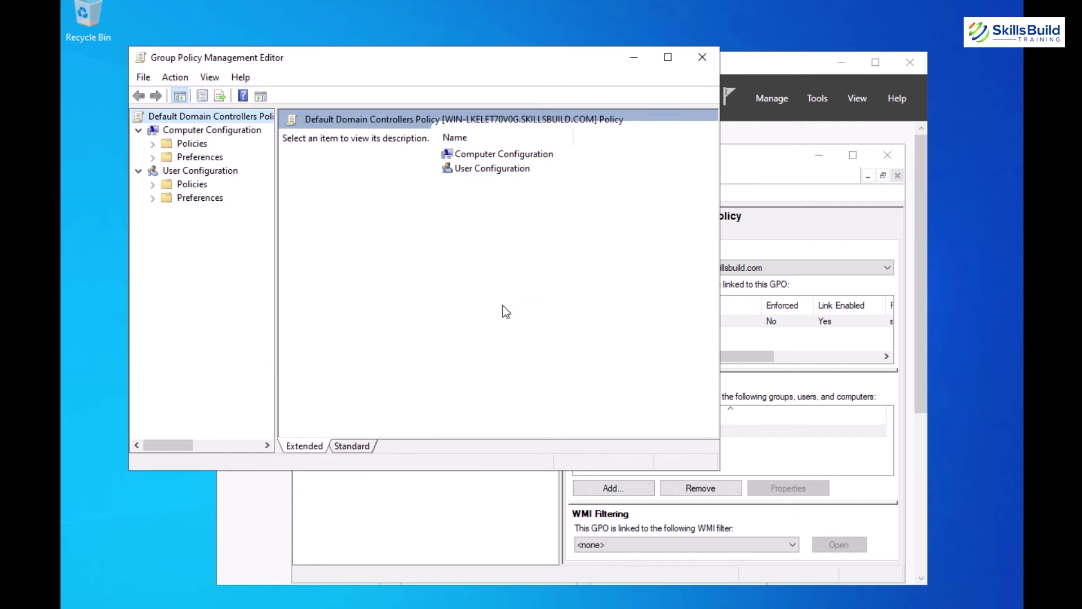
# Expand Computer Configuration Policies through Windows Settings to Security Settings, widening the tree pane.
pyautogui.moveTo(343, 58); pyautogui.dragTo(532, 143)
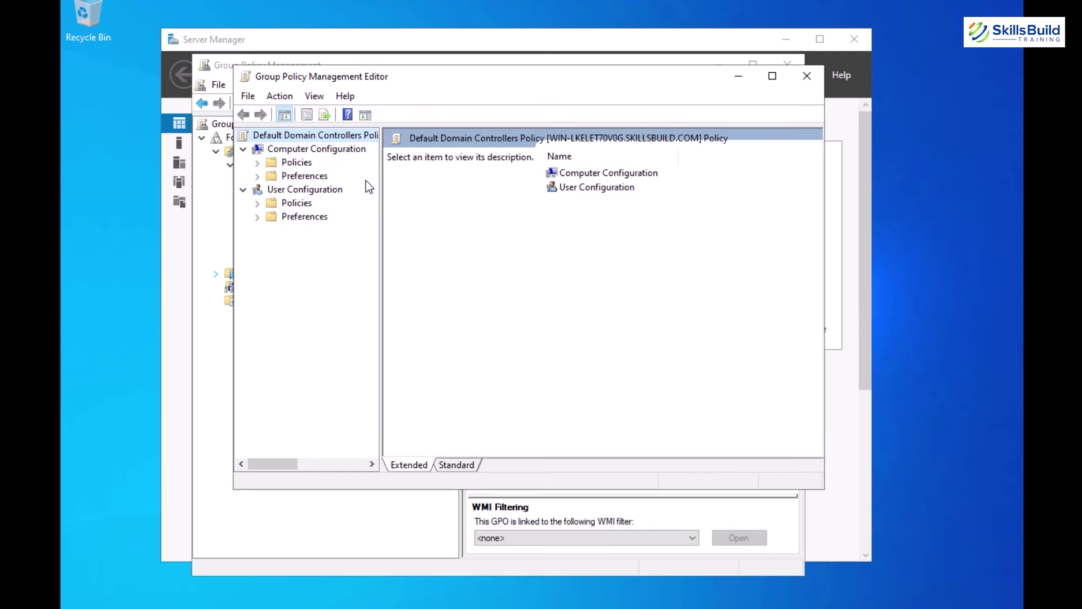
pyautogui.click(259, 164)
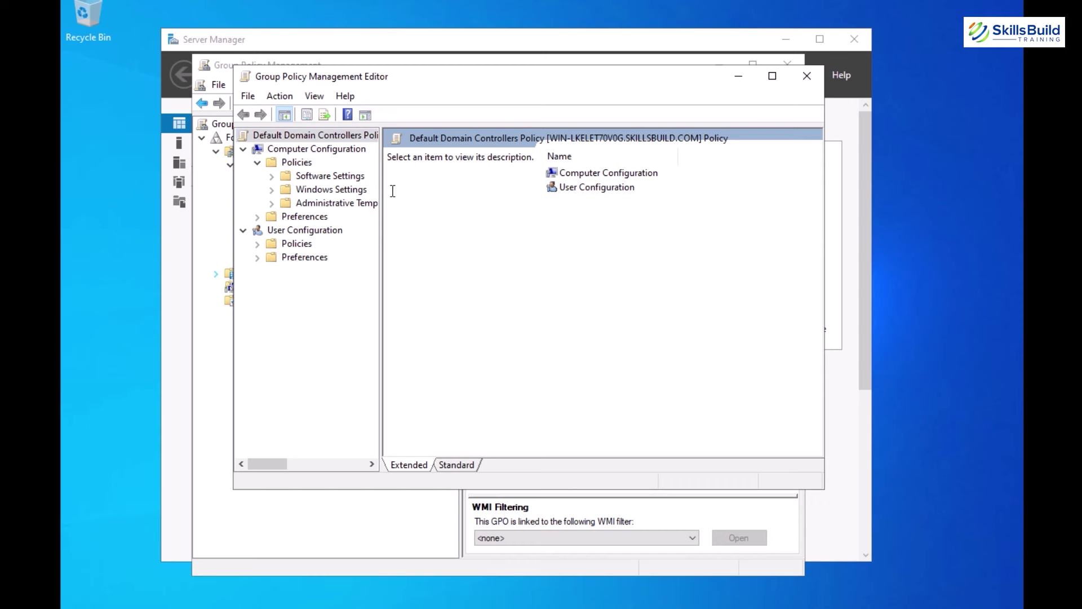
pyautogui.moveTo(381, 189); pyautogui.dragTo(440, 190)
pyautogui.click(272, 190)
pyautogui.moveTo(447, 227); pyautogui.dragTo(537, 227)
pyautogui.click(288, 232)
pyautogui.scroll(-2, 355, 291)
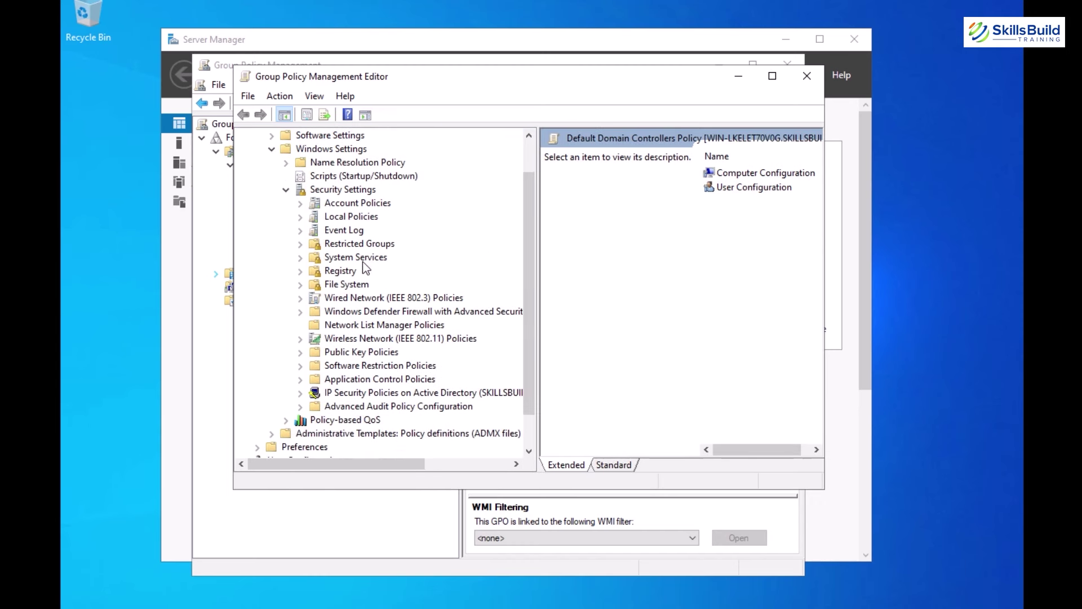
# Open Advanced Audit Policy Configuration > Audit Policies and its Logon/Logoff subcategories.
pyautogui.click(394, 365)
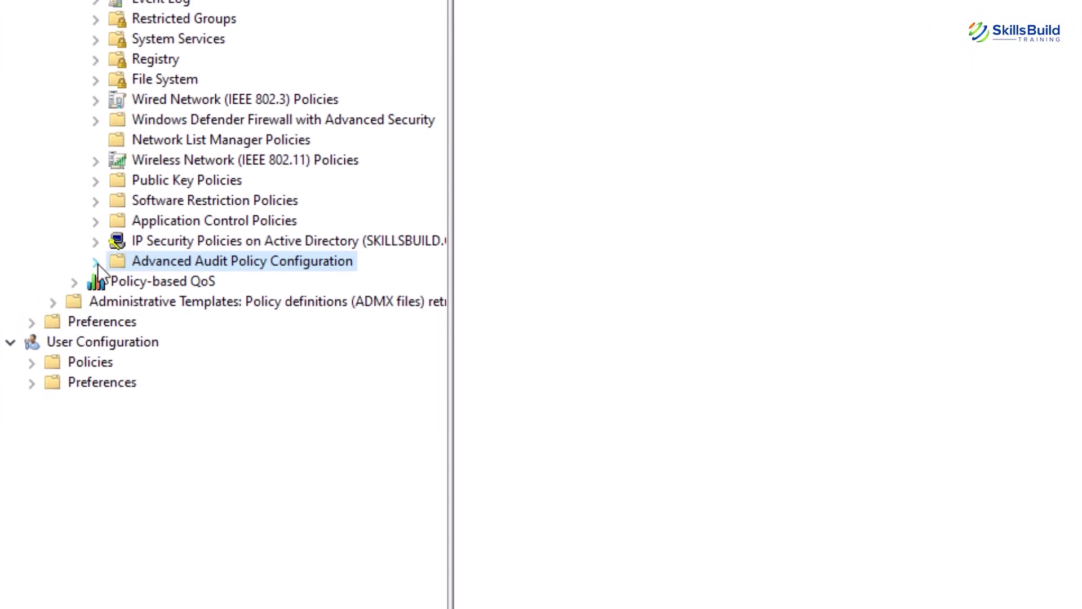
pyautogui.click(97, 264)
pyautogui.click(181, 282)
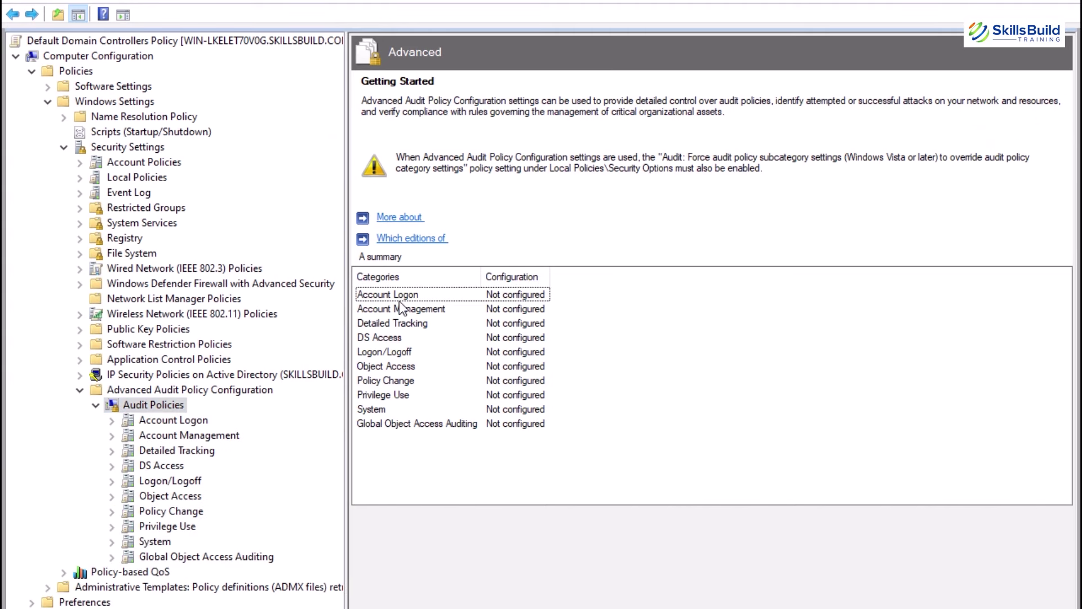
pyautogui.doubleClick(393, 351)
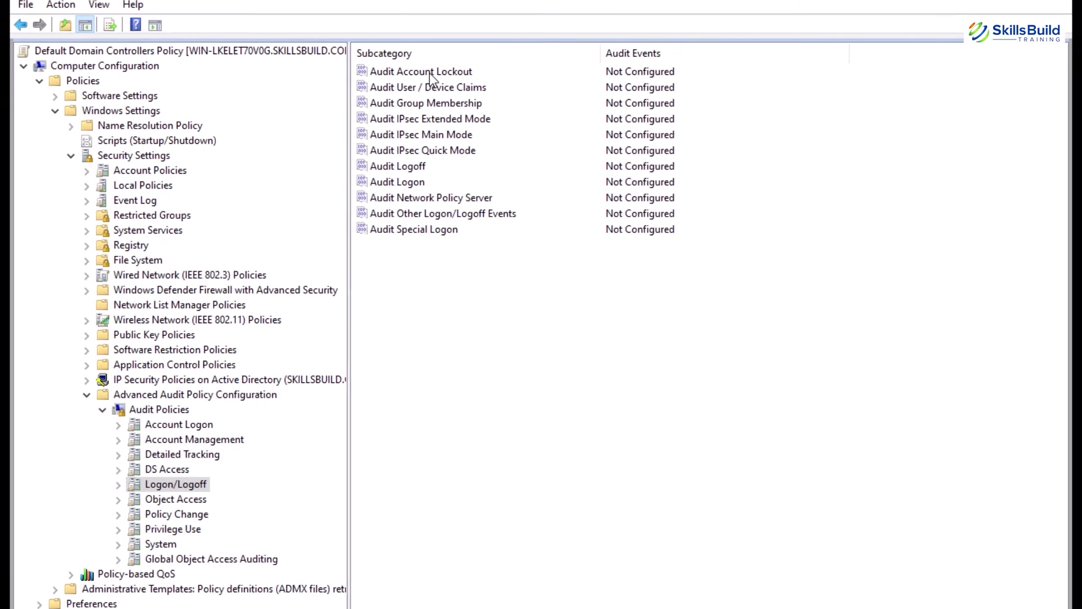
# Configure Audit Account Lockout to audit Success and Failure.
pyautogui.doubleClick(429, 62)
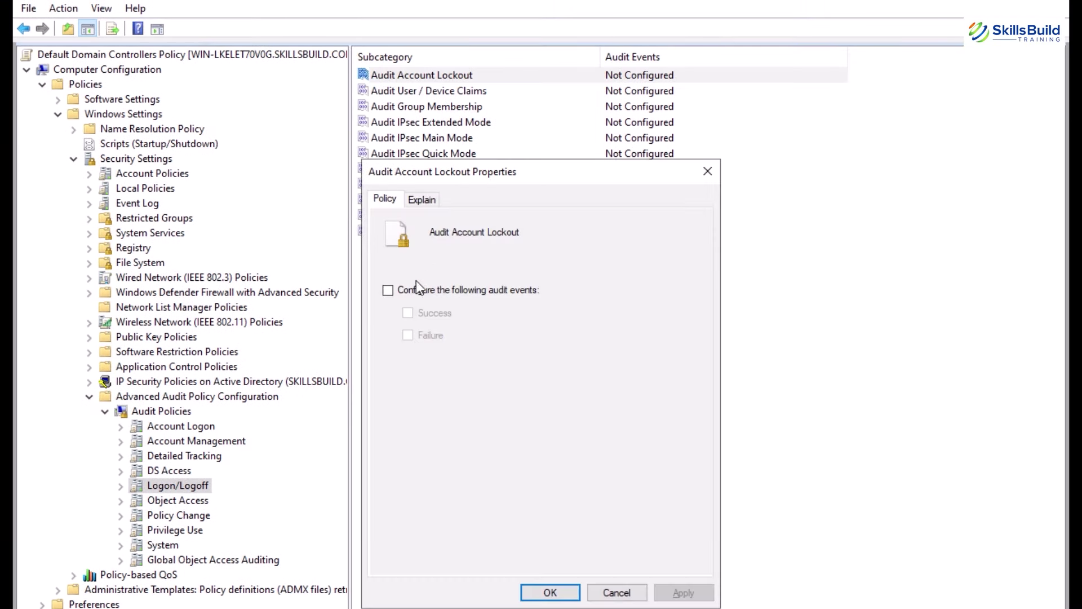
pyautogui.click(388, 290)
pyautogui.click(408, 313)
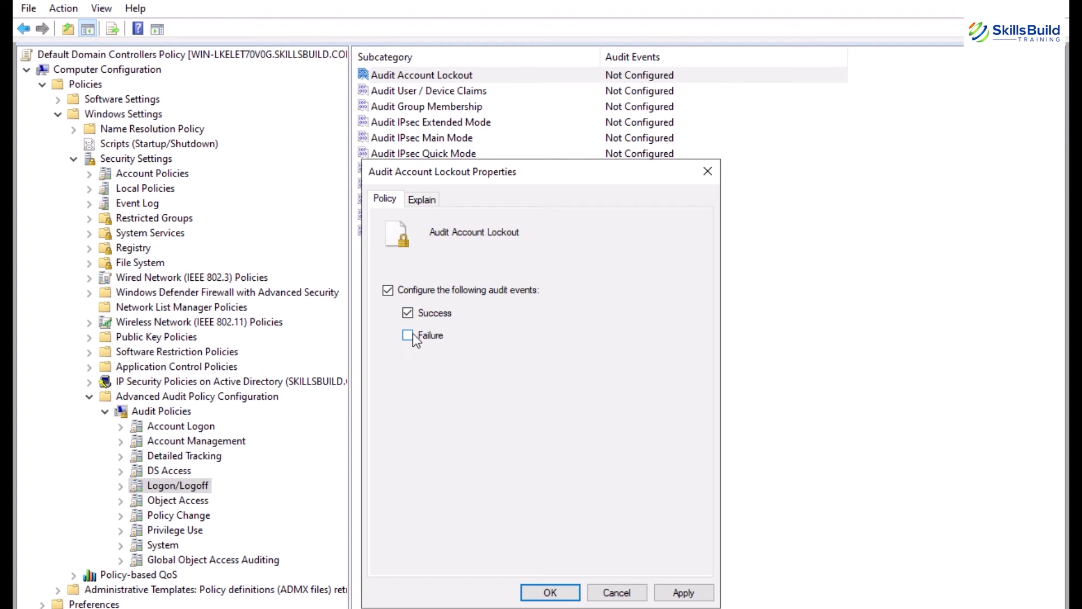
pyautogui.click(411, 335)
pyautogui.click(691, 596)
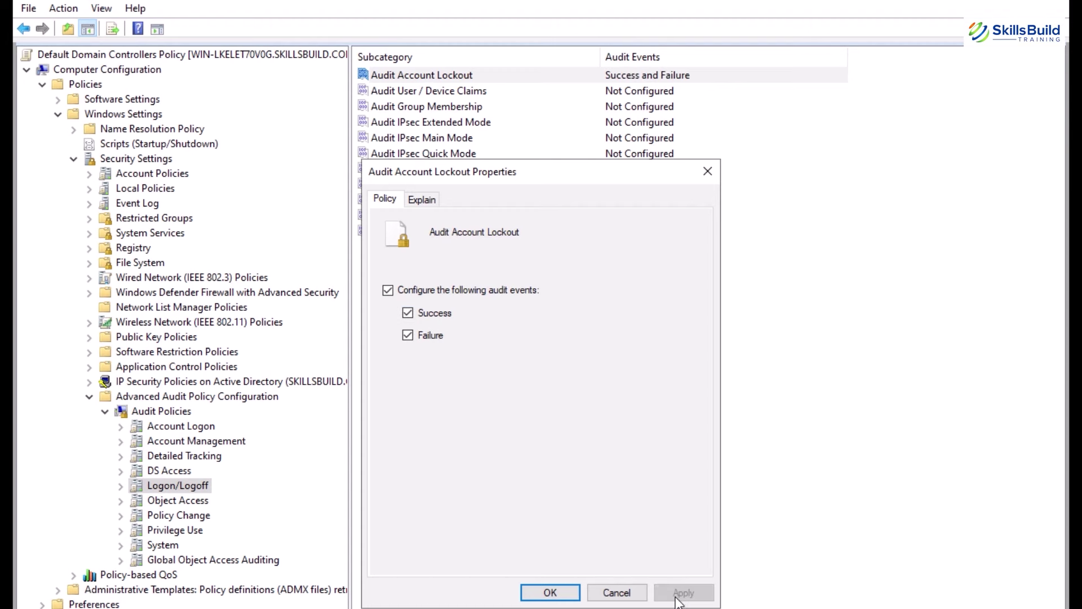
pyautogui.click(551, 592)
# Configure Audit Logon to audit Success and Failure.
pyautogui.doubleClick(392, 184)
pyautogui.click(402, 270)
pyautogui.click(420, 291)
pyautogui.click(420, 311)
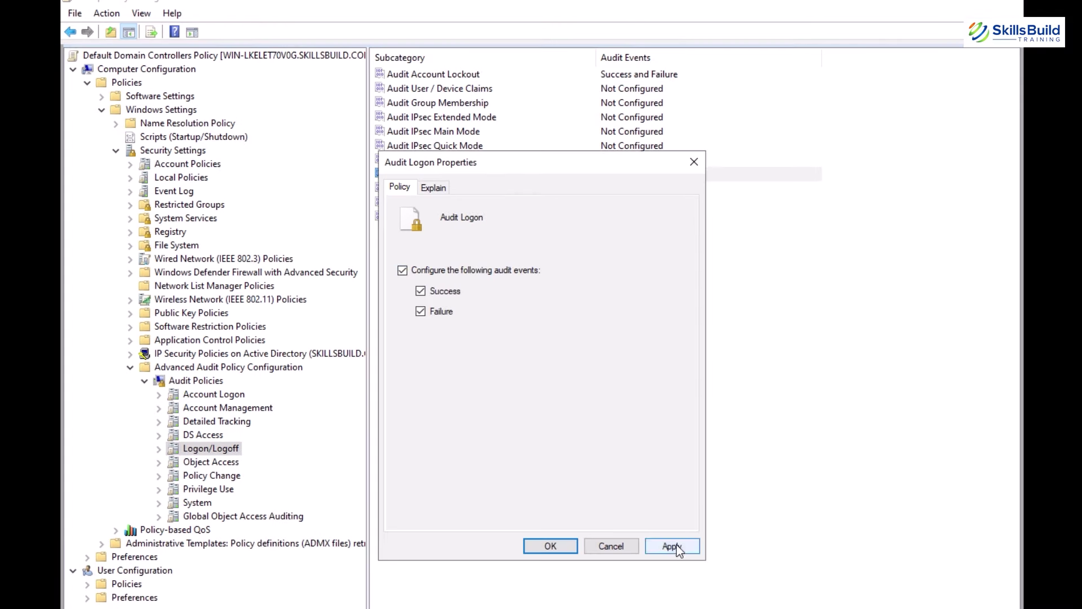
pyautogui.click(550, 546)
# Configure Audit Logoff for Success and Failure, then show the Account Management subcategories.
pyautogui.doubleClick(406, 159)
pyautogui.click(402, 270)
pyautogui.click(421, 290)
pyautogui.click(421, 311)
pyautogui.click(550, 546)
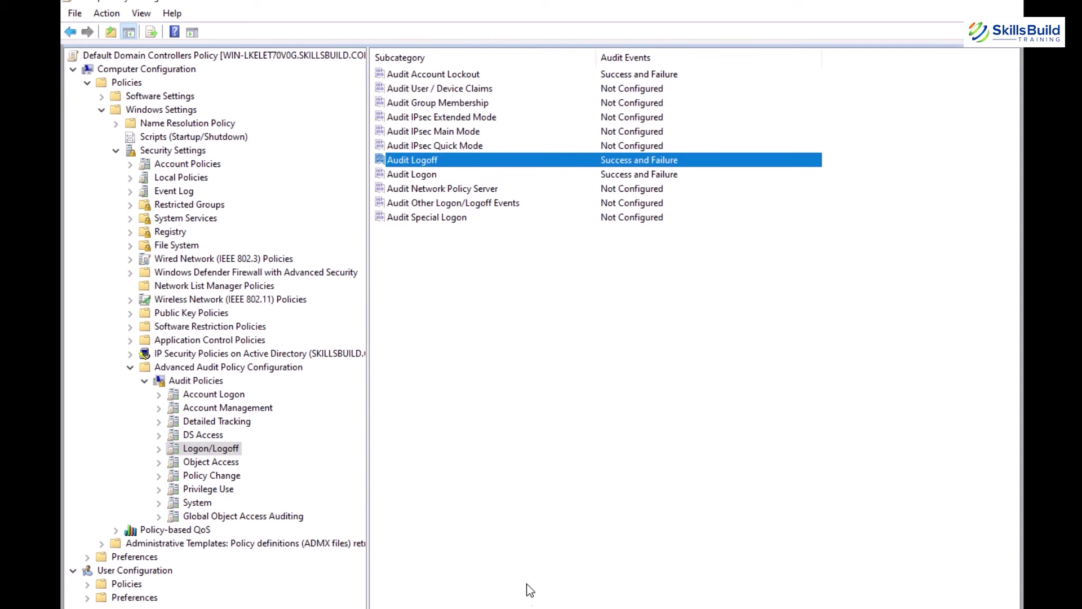
pyautogui.click(228, 410)
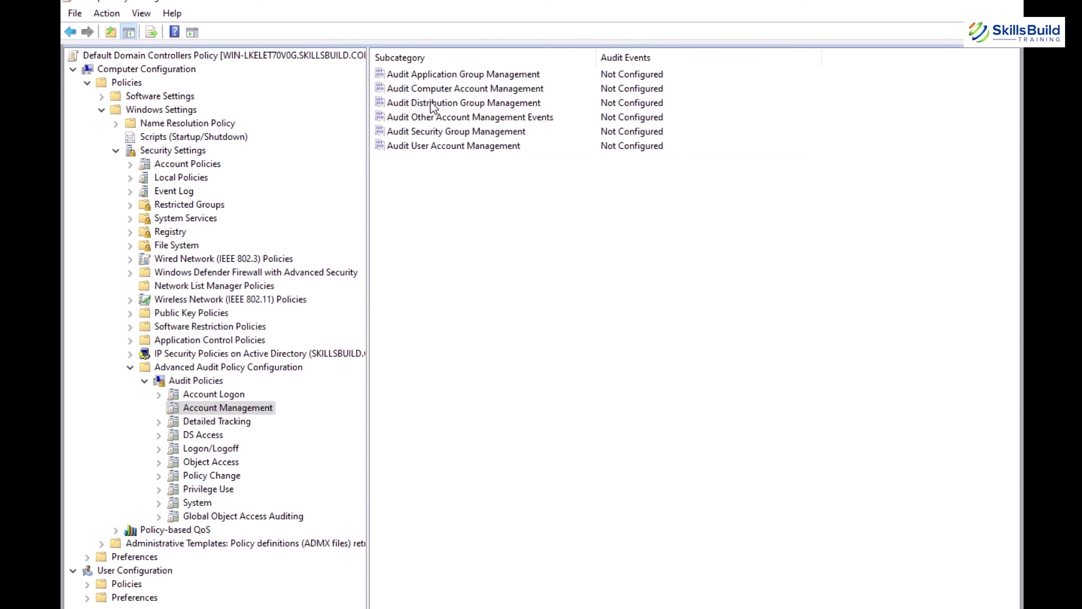
# Configure Audit User Account Management to record both Success and Failure events.
pyautogui.doubleClick(443, 146)
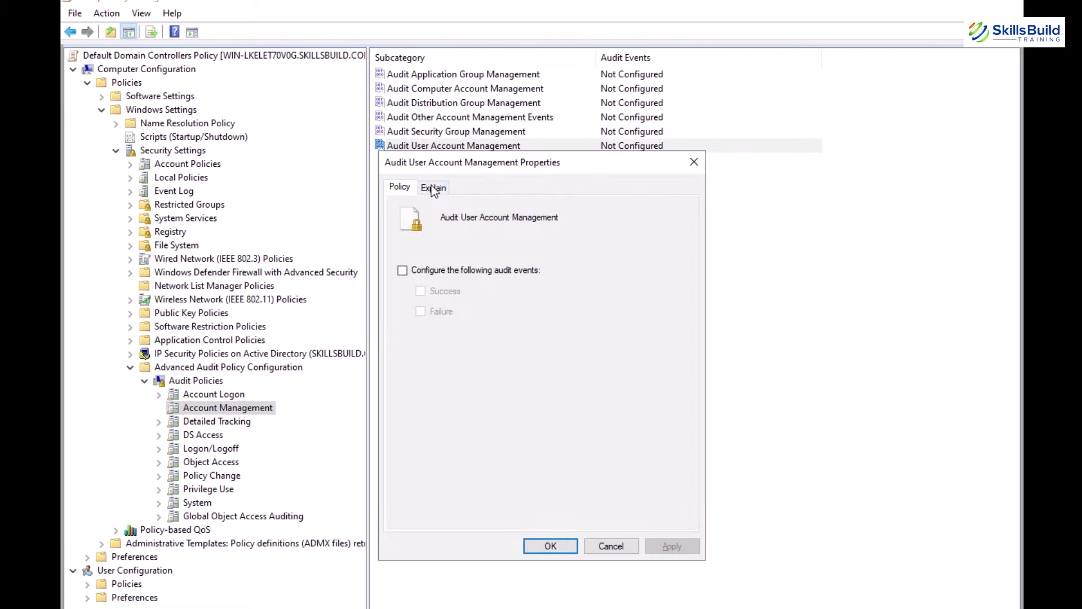
pyautogui.click(403, 271)
pyautogui.click(672, 546)
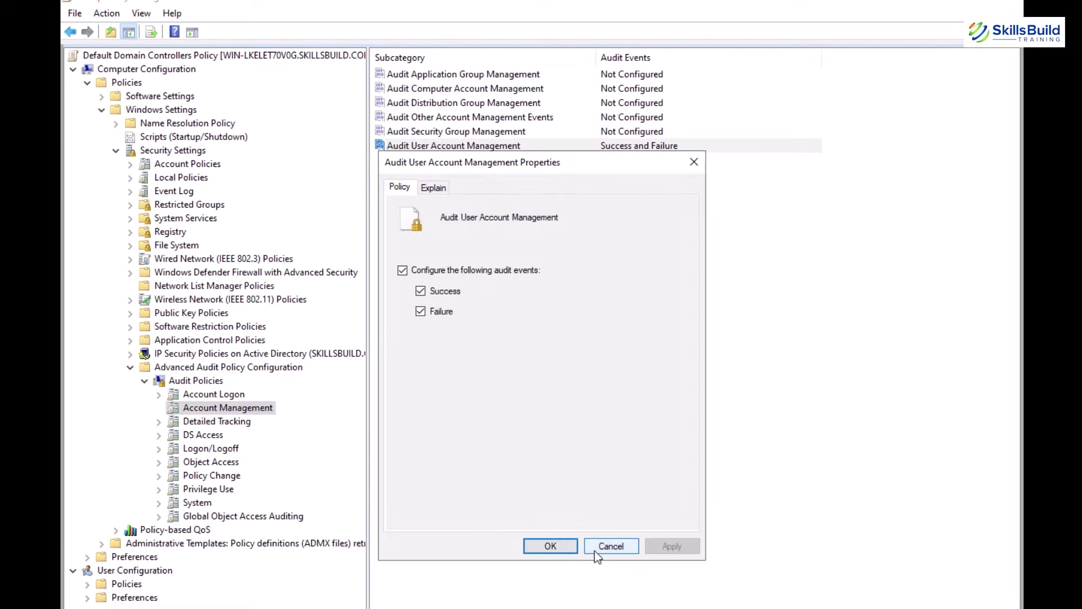
pyautogui.click(612, 546)
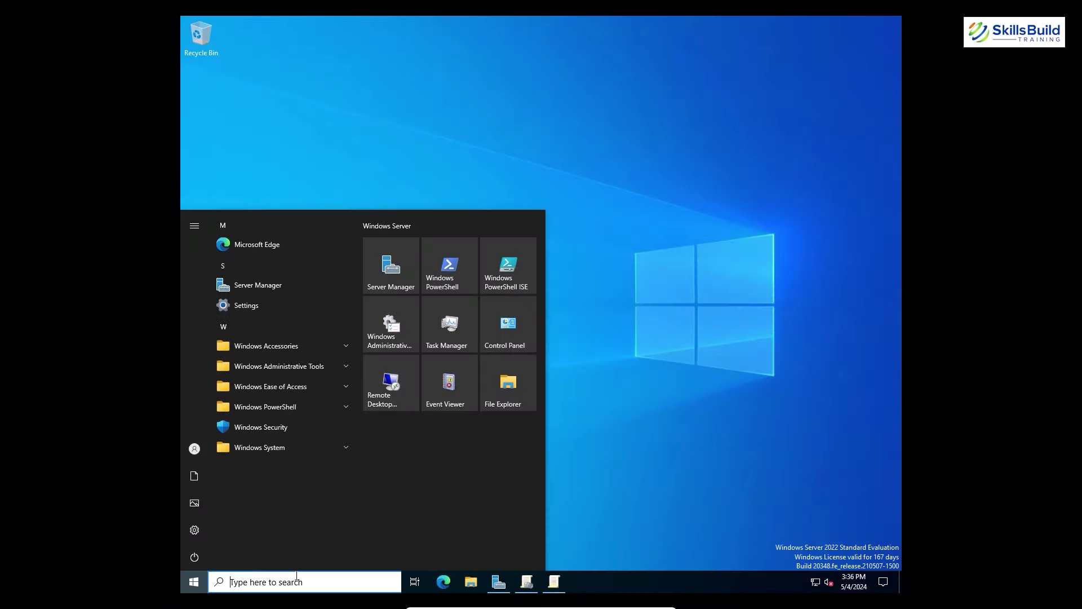
# Run gpupdate /force in Windows PowerShell as administrator.
pyautogui.click(297, 575)
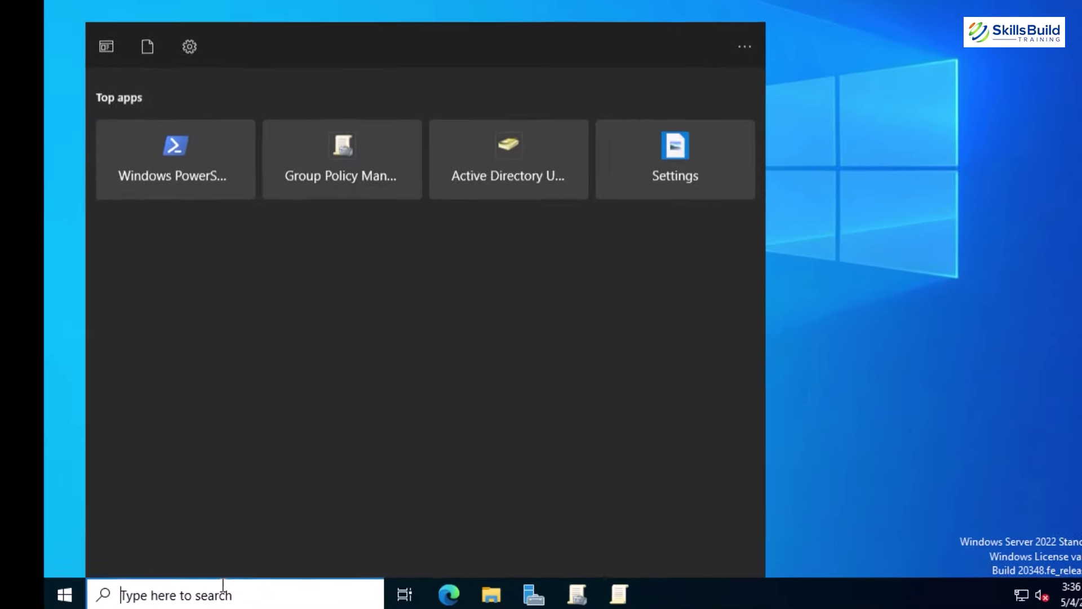
pyautogui.write('power')
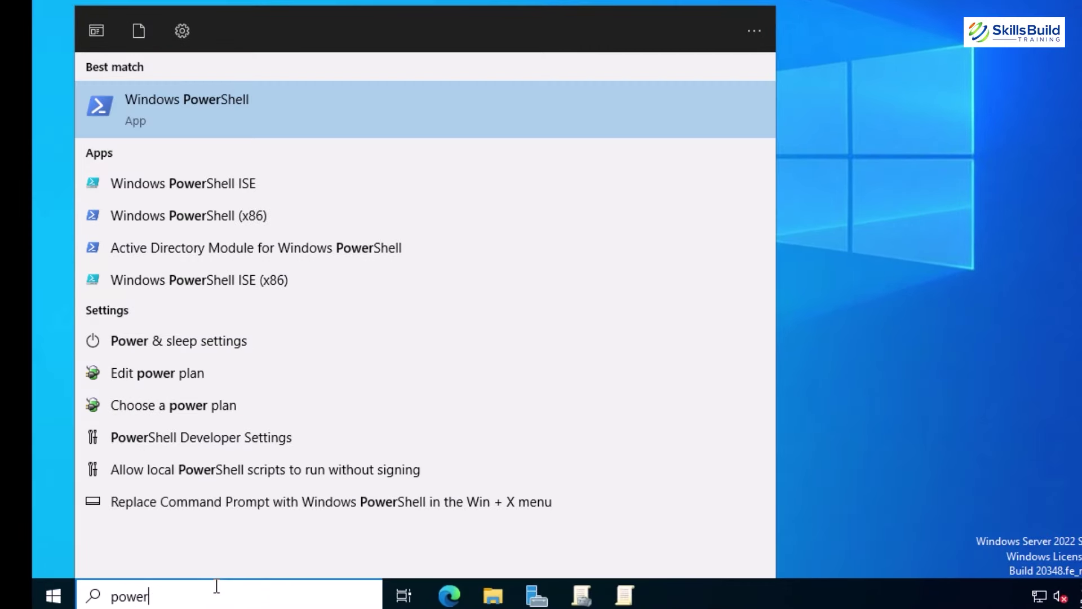
pyautogui.rightClick(273, 129)
pyautogui.click(315, 145)
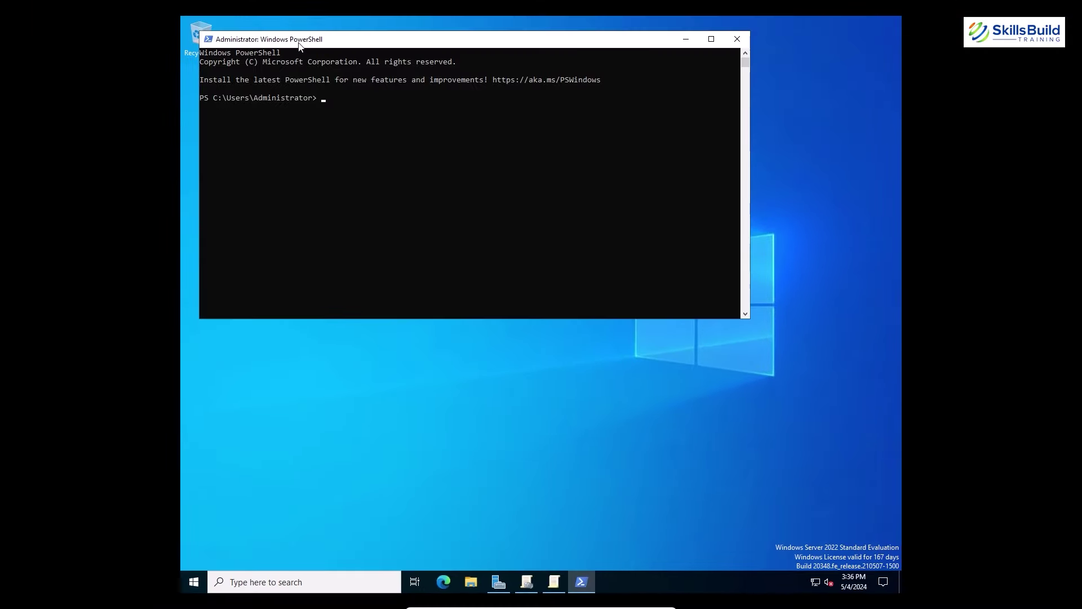
pyautogui.write('gpupdate /force')
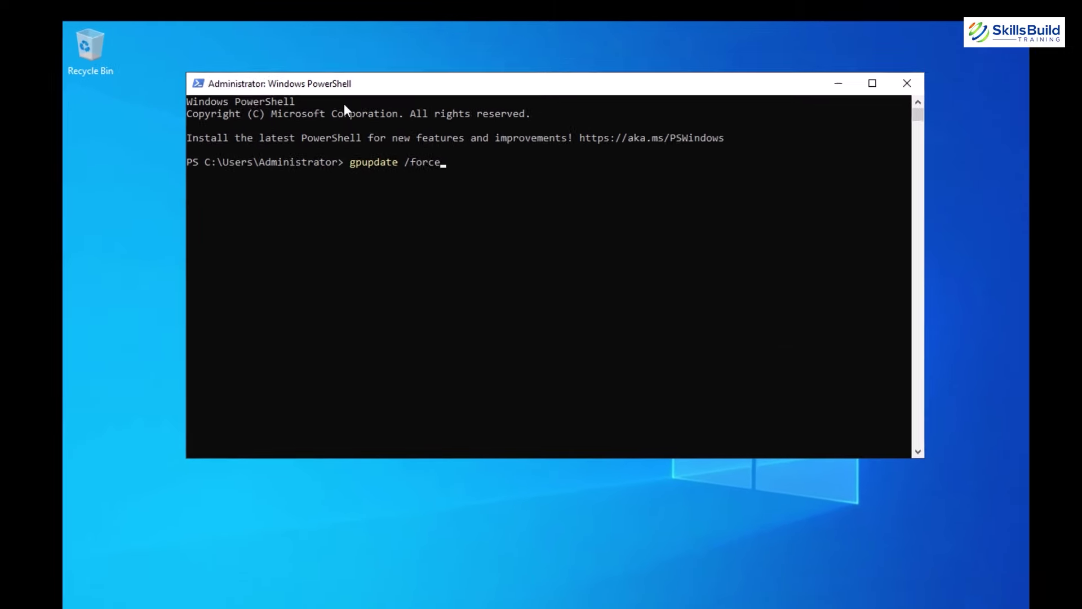
pyautogui.press('Return')
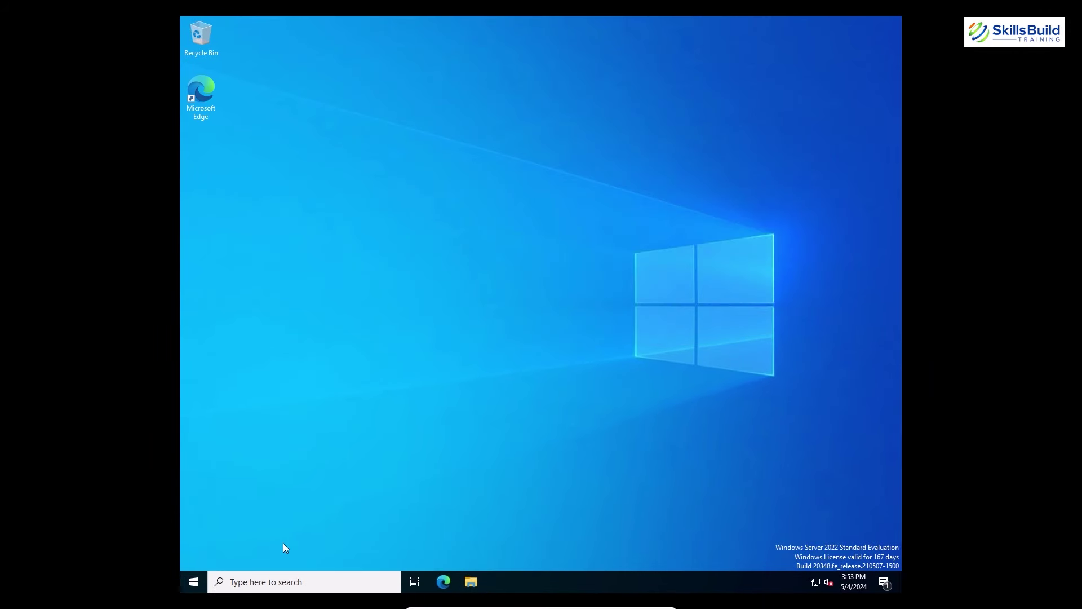
# Launch Command Prompt with administrator rights.
pyautogui.click(273, 582)
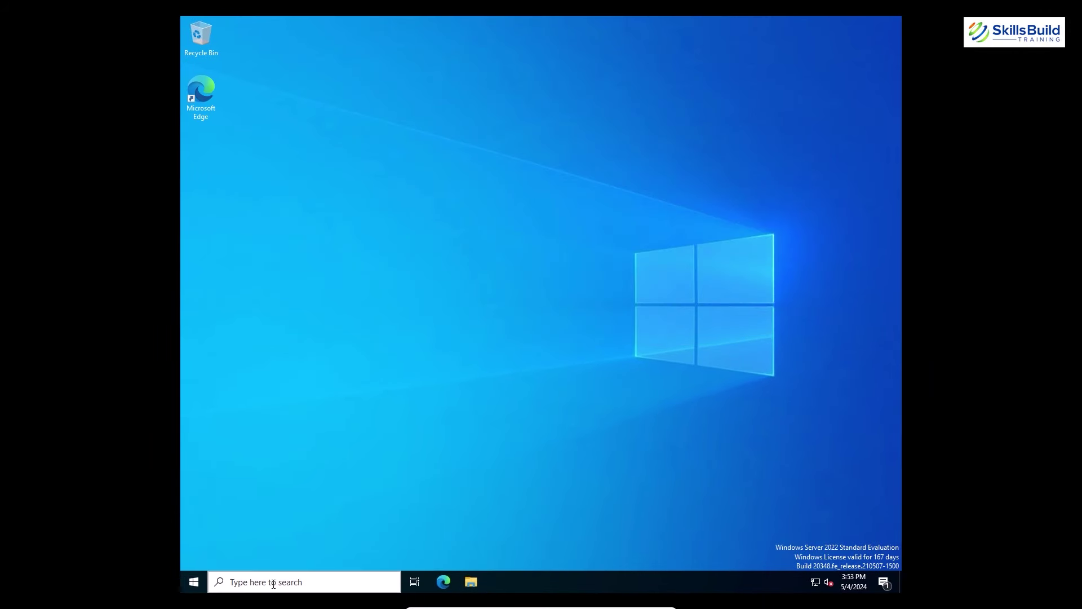
pyautogui.write('cmd')
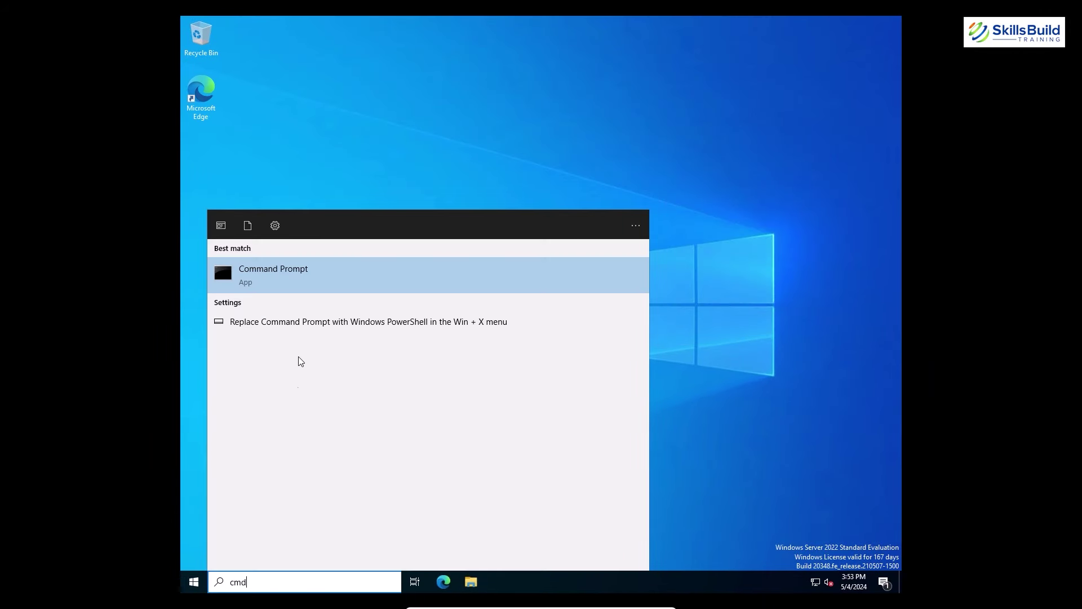
pyautogui.rightClick(287, 276)
pyautogui.click(302, 286)
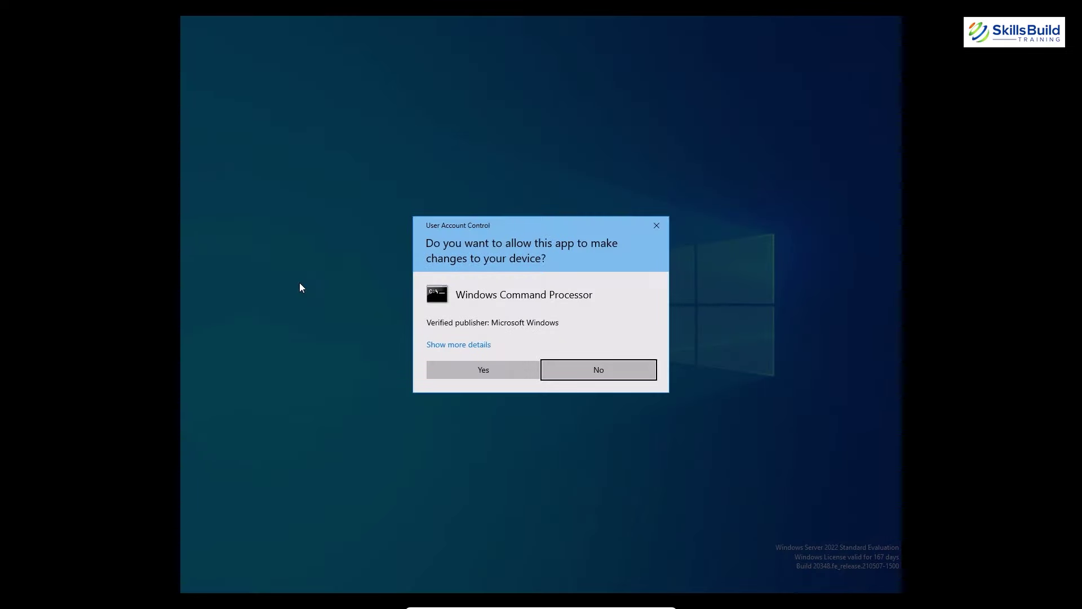
pyautogui.click(473, 375)
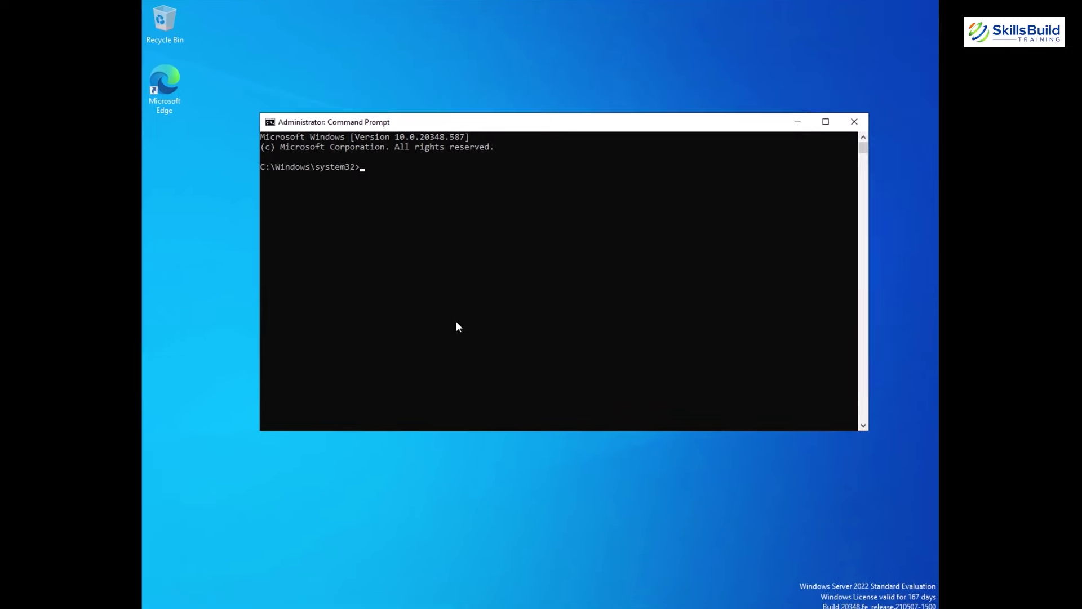
# List environment variables with set and select the LOGONSERVER entry.
pyautogui.write('set')
pyautogui.press('Return')
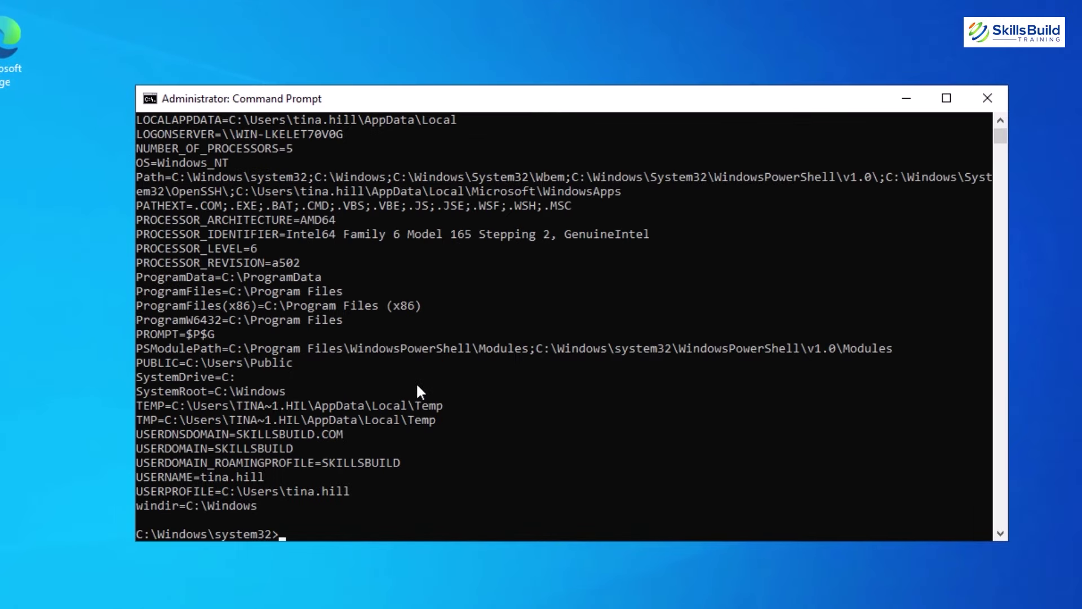
pyautogui.scroll(2, 244, 427)
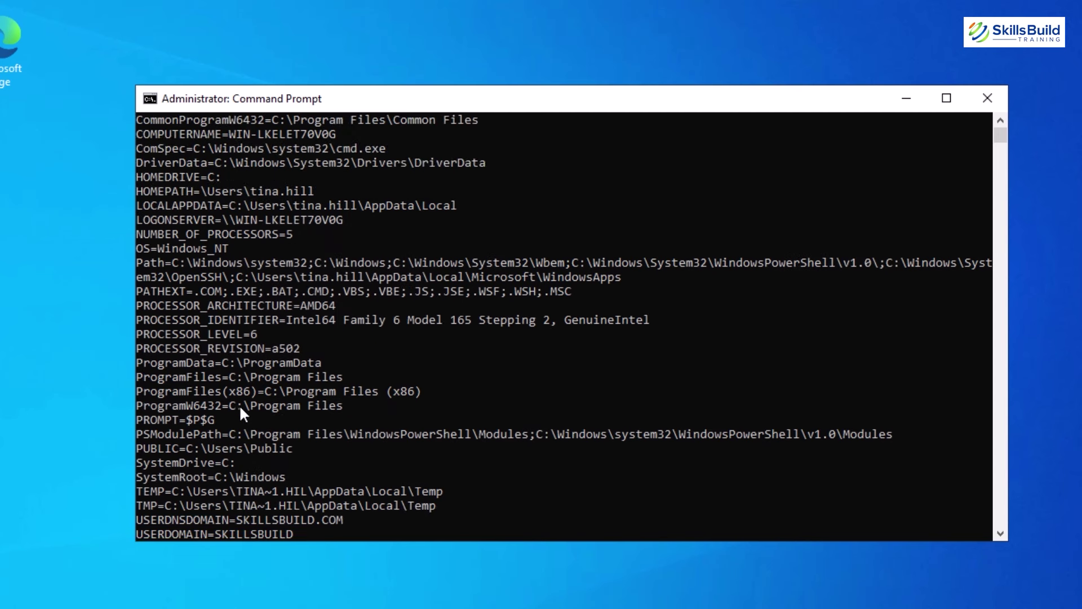
pyautogui.scroll(2, 170, 331)
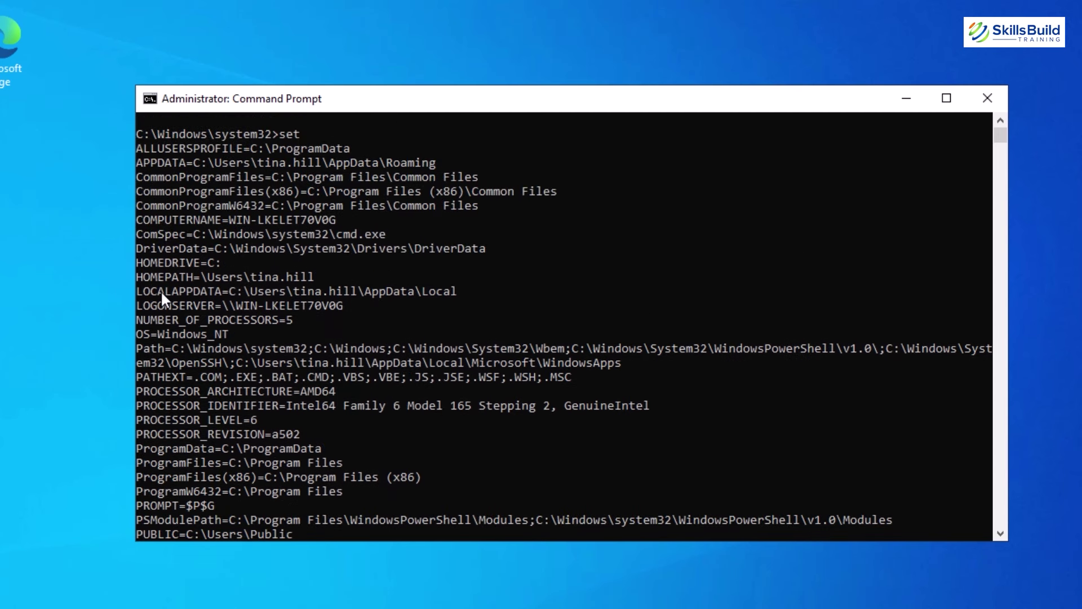
pyautogui.scroll(1, 161, 291)
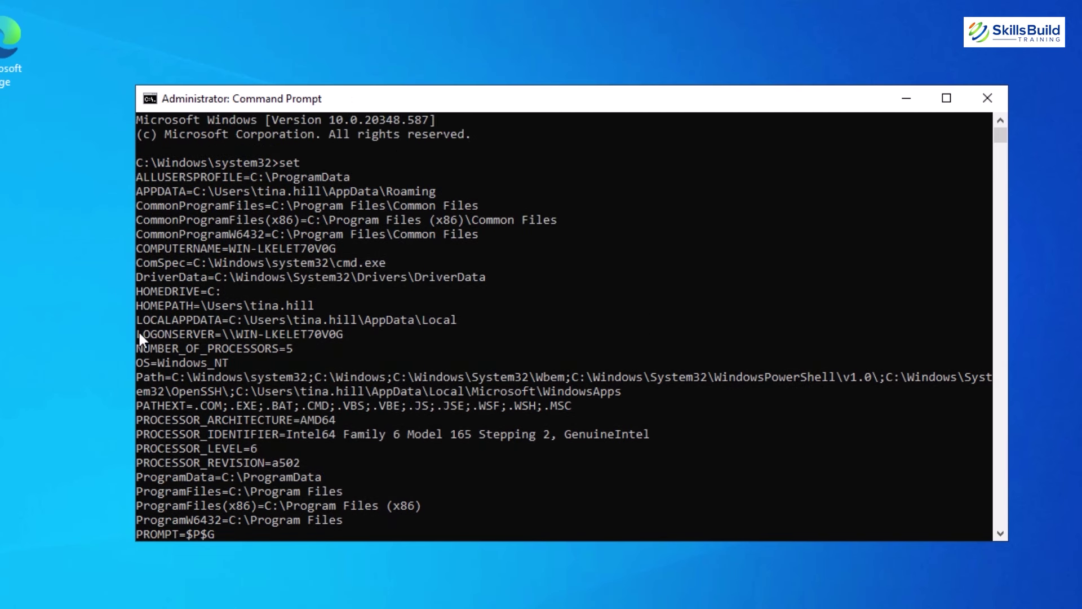
pyautogui.moveTo(138, 333); pyautogui.dragTo(246, 345)
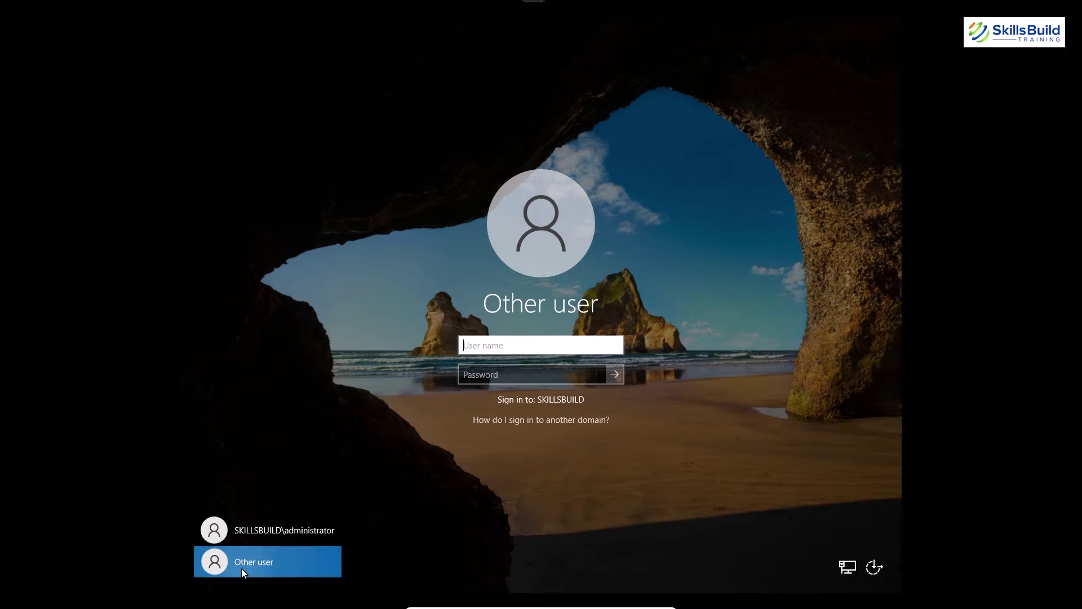
# Submit a sign-in attempt for the test user without a password.
pyautogui.press('Tab')
pyautogui.press('Return')
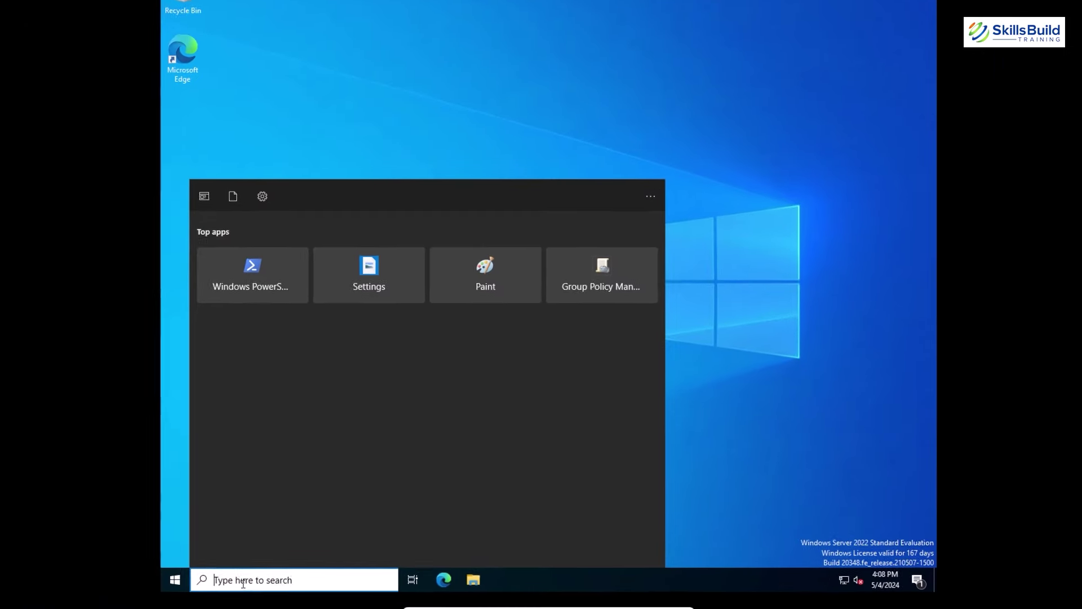
# Open Event Viewer's Security log and select the 4740 lockout event.
pyautogui.write('e')
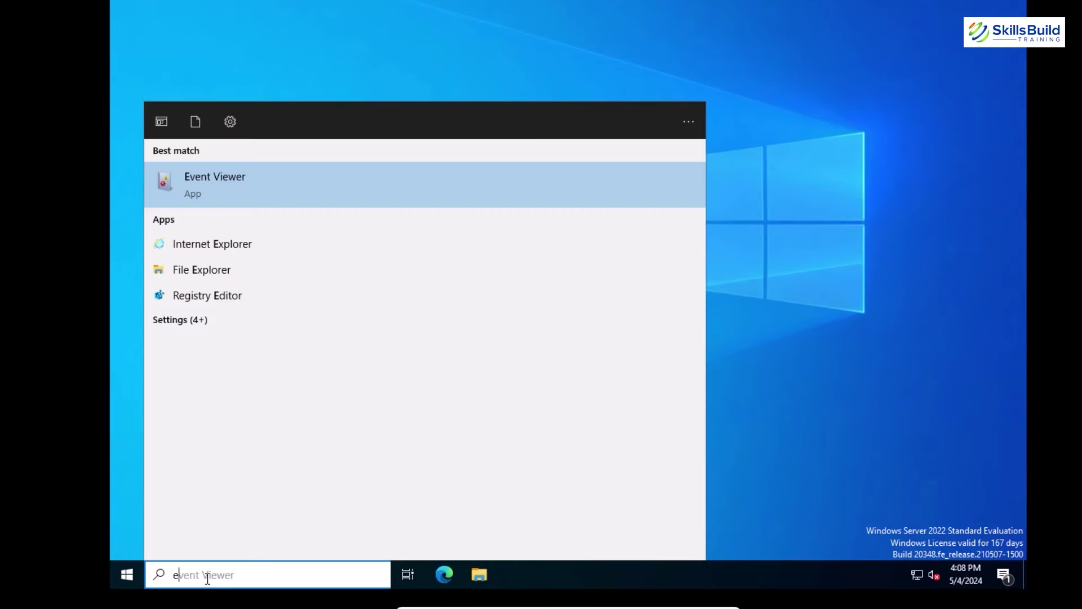
pyautogui.press('Return')
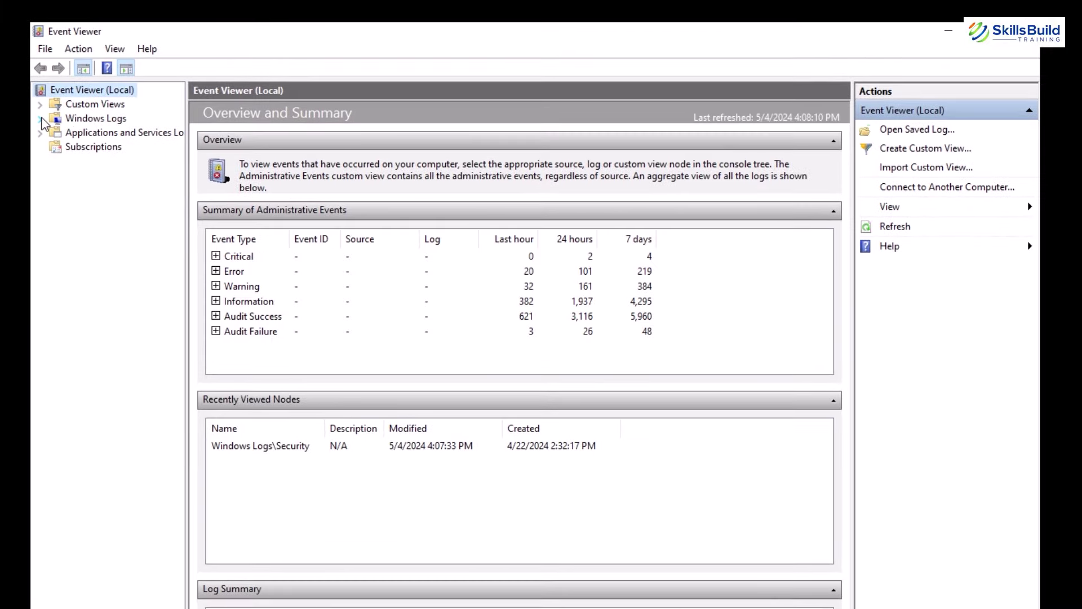
pyautogui.click(39, 119)
pyautogui.click(75, 119)
pyautogui.click(96, 147)
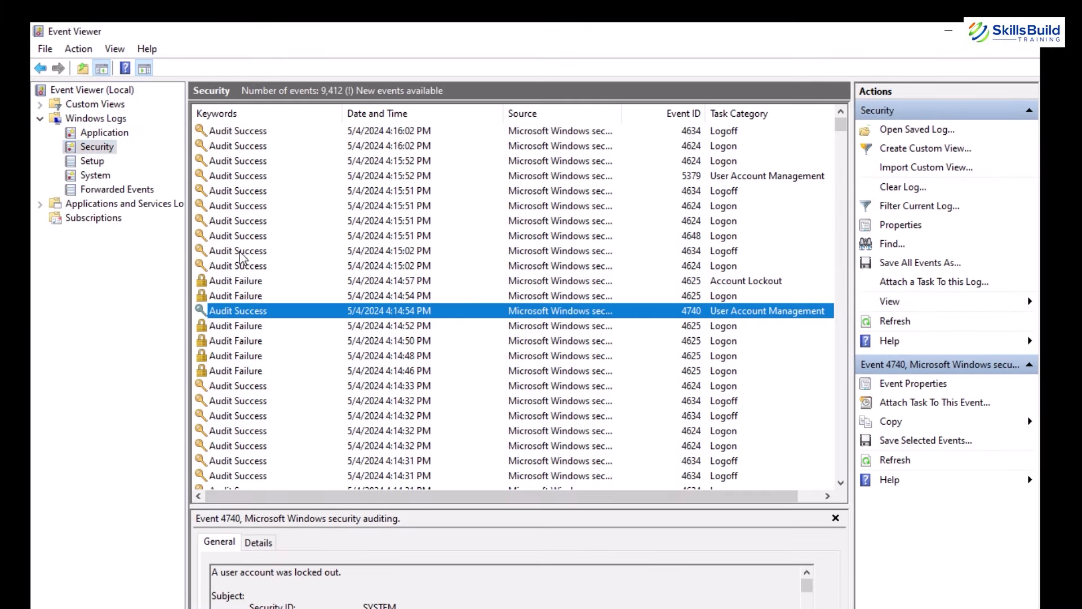
pyautogui.click(333, 339)
pyautogui.click(354, 311)
# Review the 4740 event details for the locked-out account and its caller computer name.
pyautogui.doubleClick(535, 312)
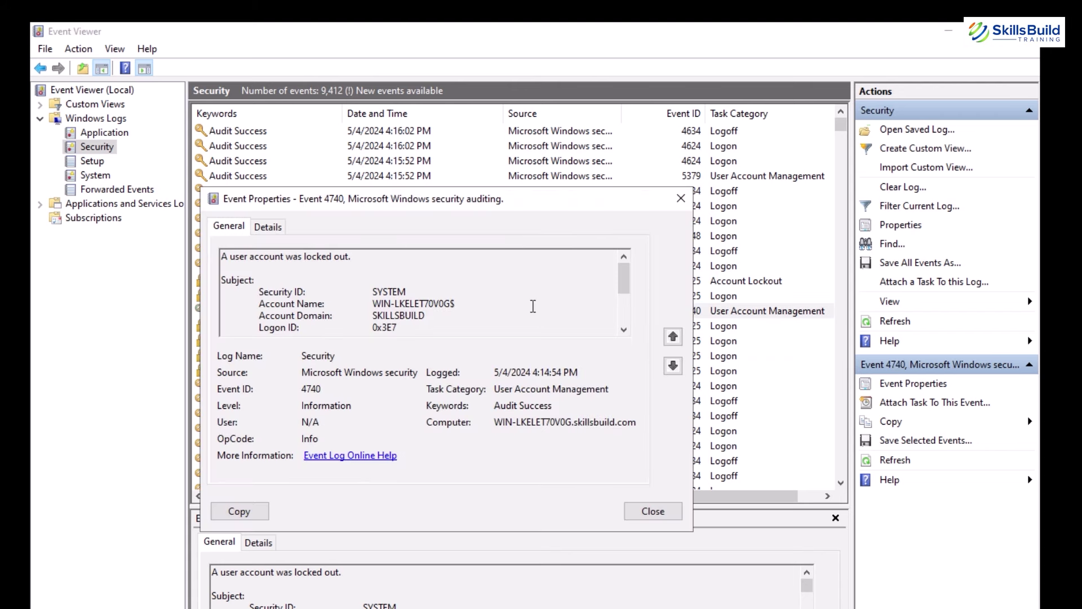
pyautogui.moveTo(352, 257); pyautogui.dragTo(217, 261)
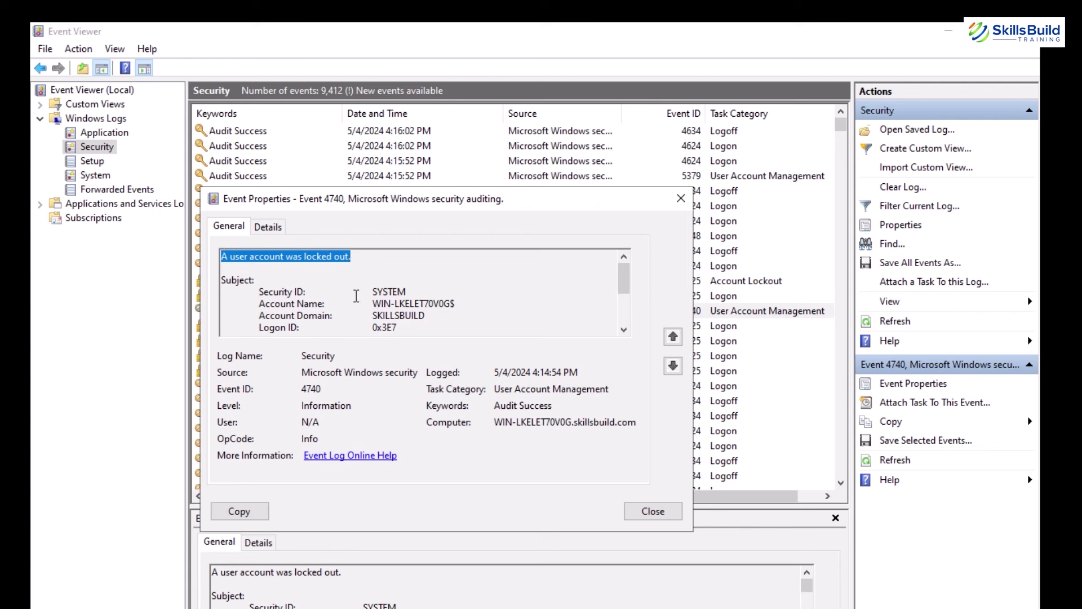
pyautogui.scroll(-3, 469, 315)
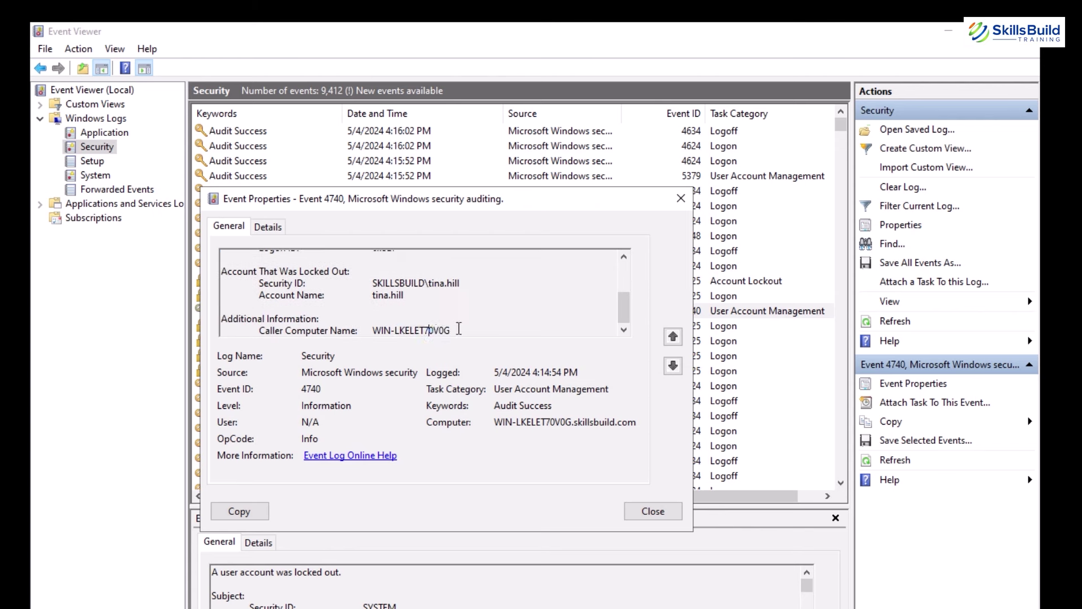
pyautogui.doubleClick(438, 330)
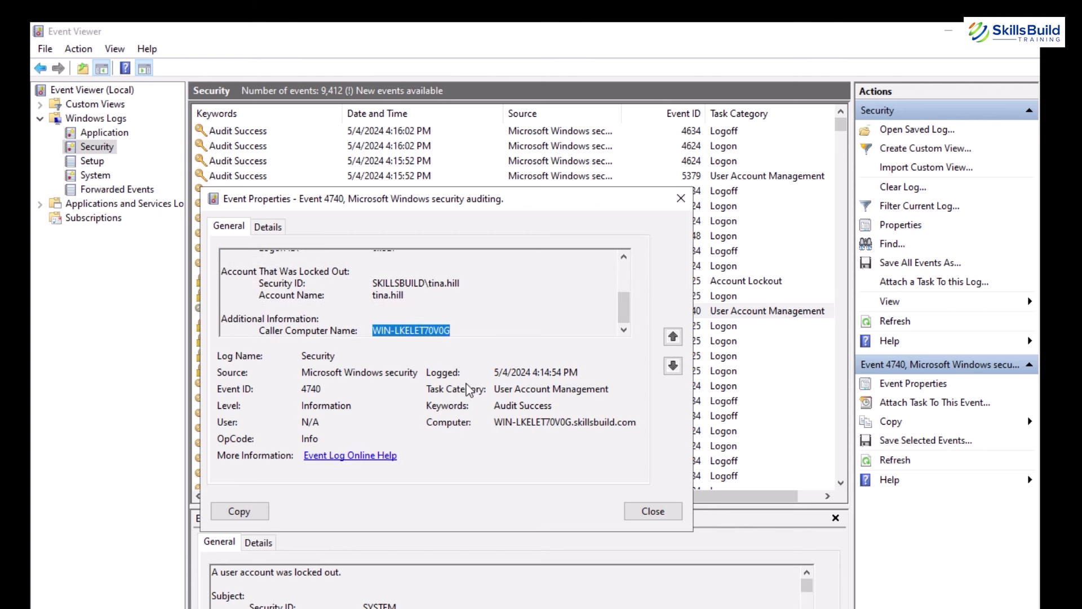
pyautogui.scroll(3, 462, 302)
pyautogui.scroll(-3, 446, 304)
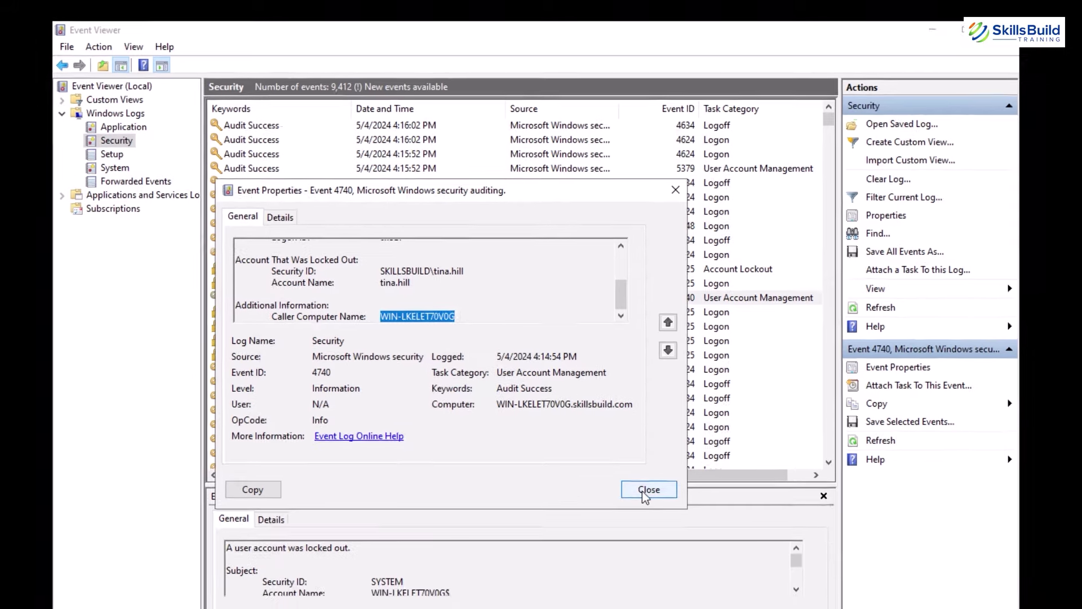
pyautogui.click(653, 511)
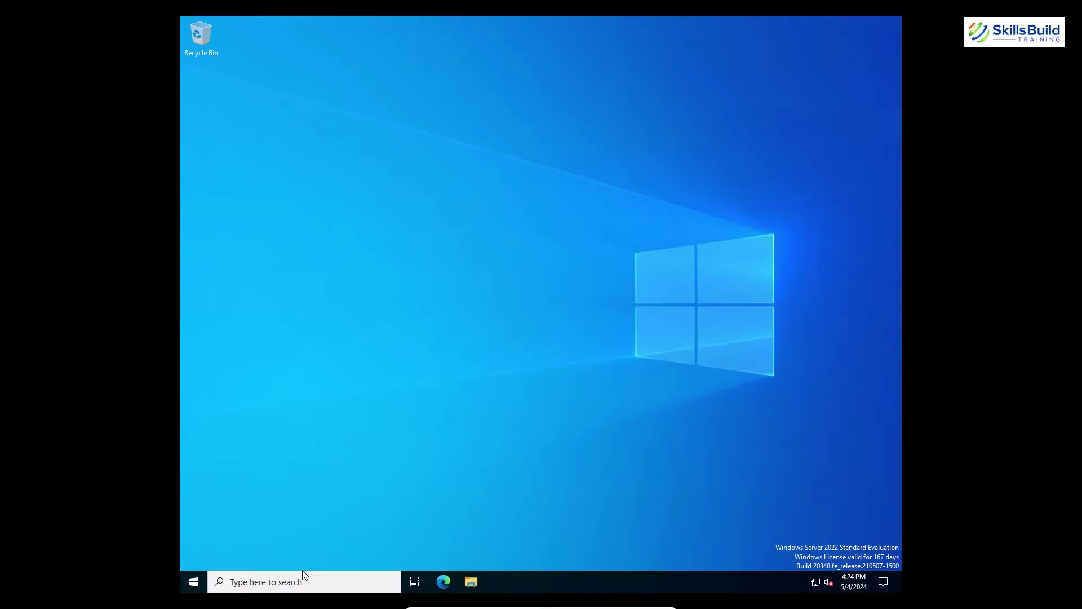
# Open and close Group Policy Management, then bring up the Run box with gpedit.msc.
pyautogui.click(299, 582)
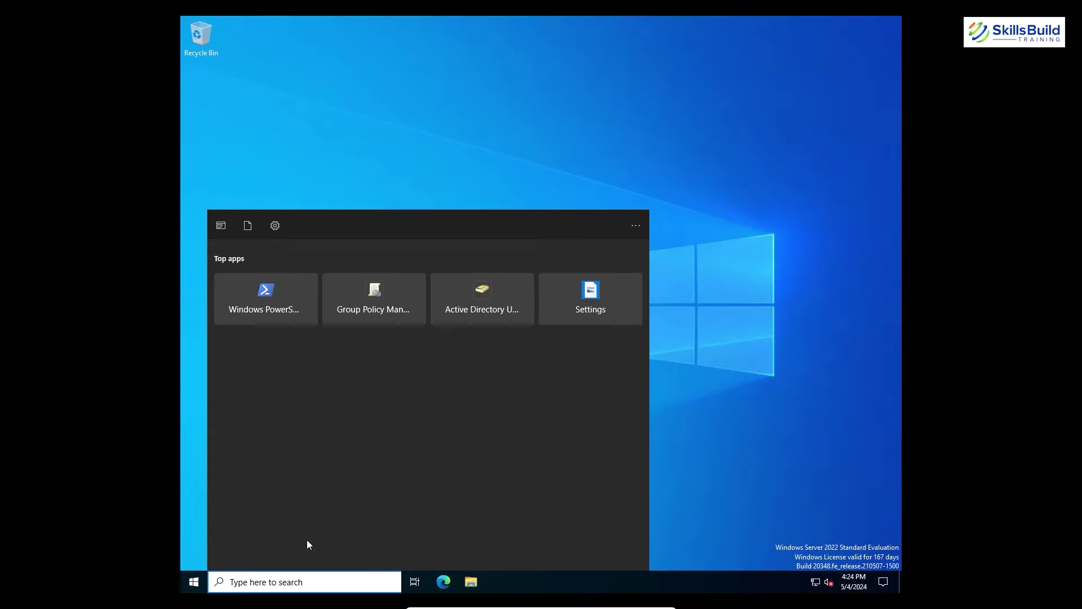
pyautogui.click(372, 309)
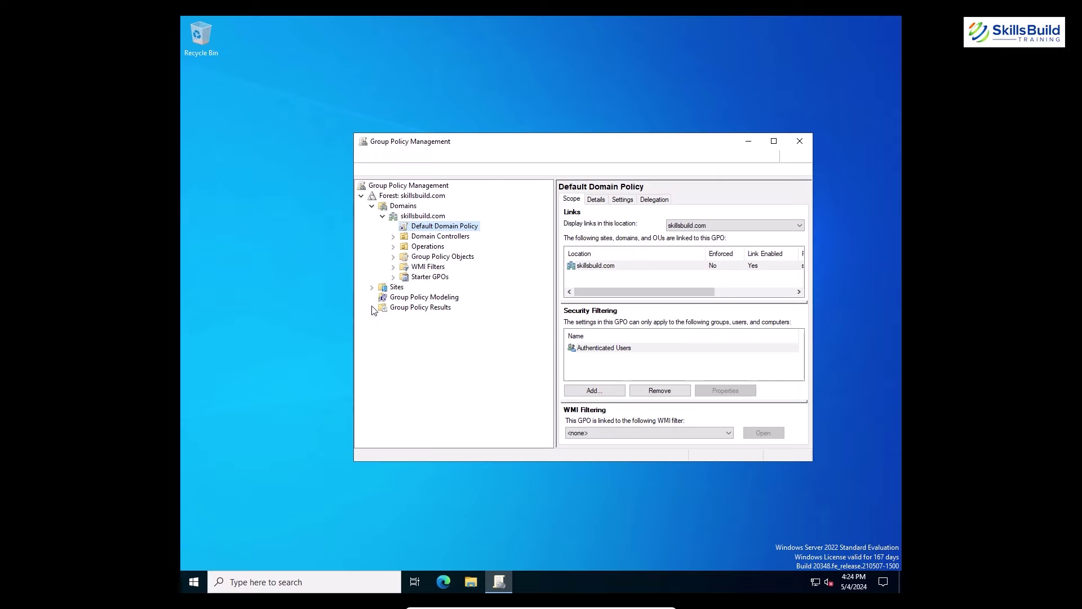
pyautogui.click(800, 143)
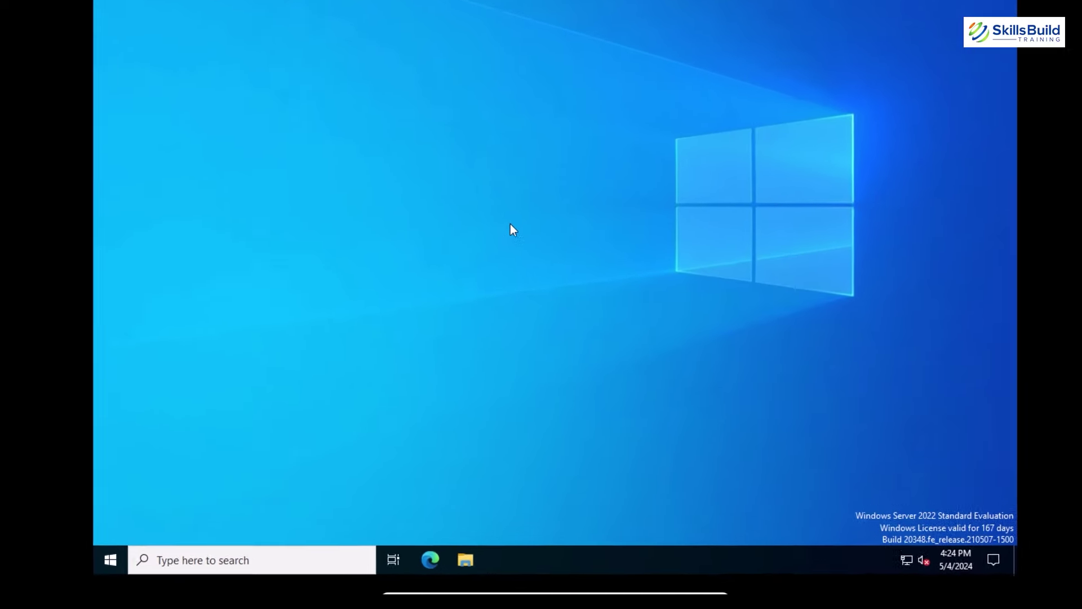
pyautogui.press('super+r')
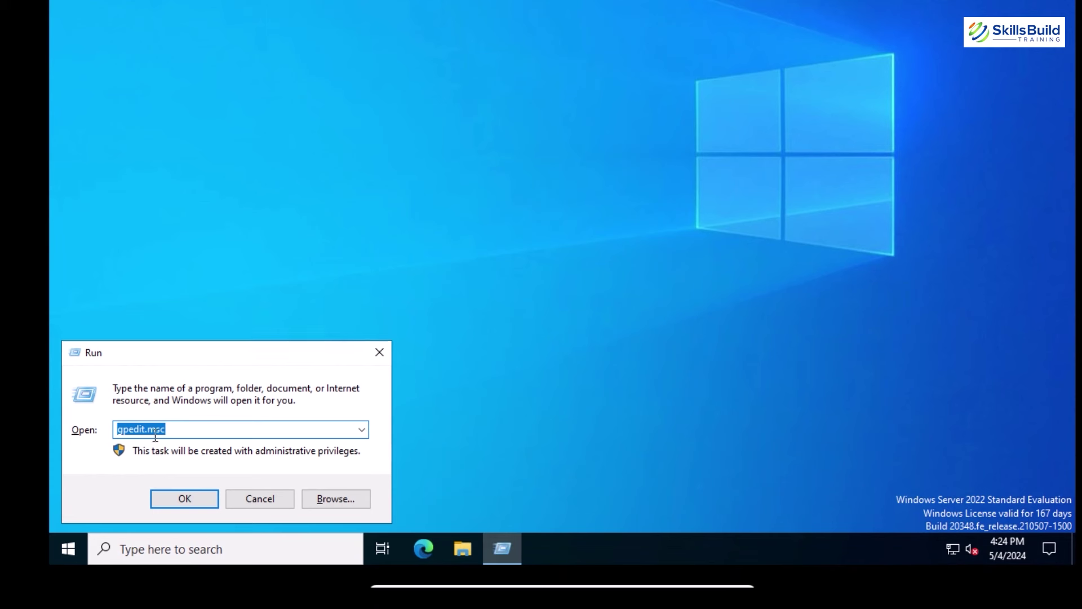
pyautogui.click(184, 430)
# Open Local Group Policy Editor at Security Settings > Local Policies > Audit Policy.
pyautogui.press('Return')
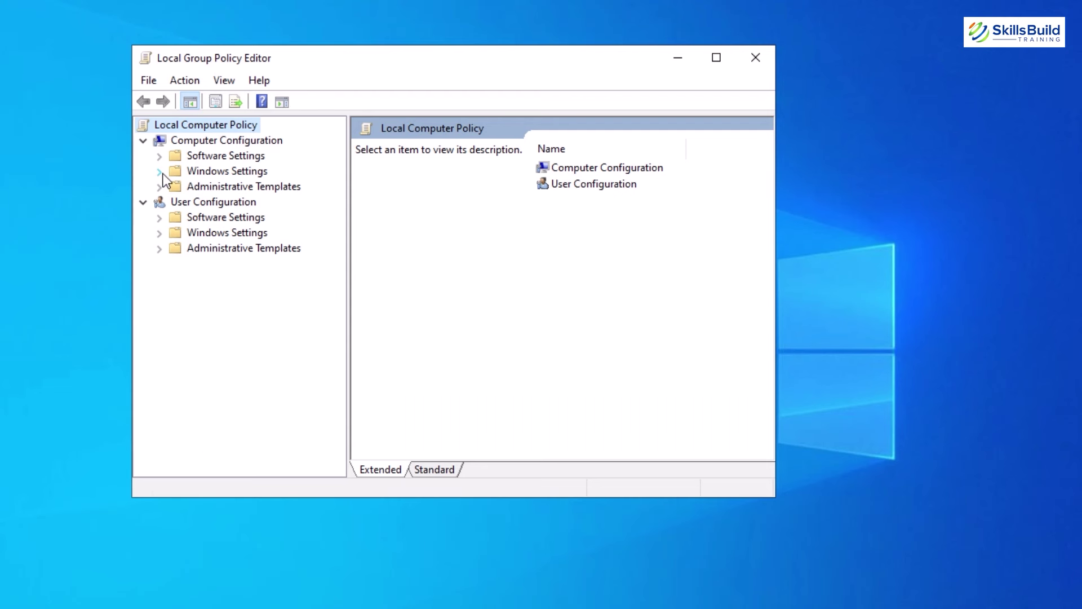
pyautogui.click(158, 172)
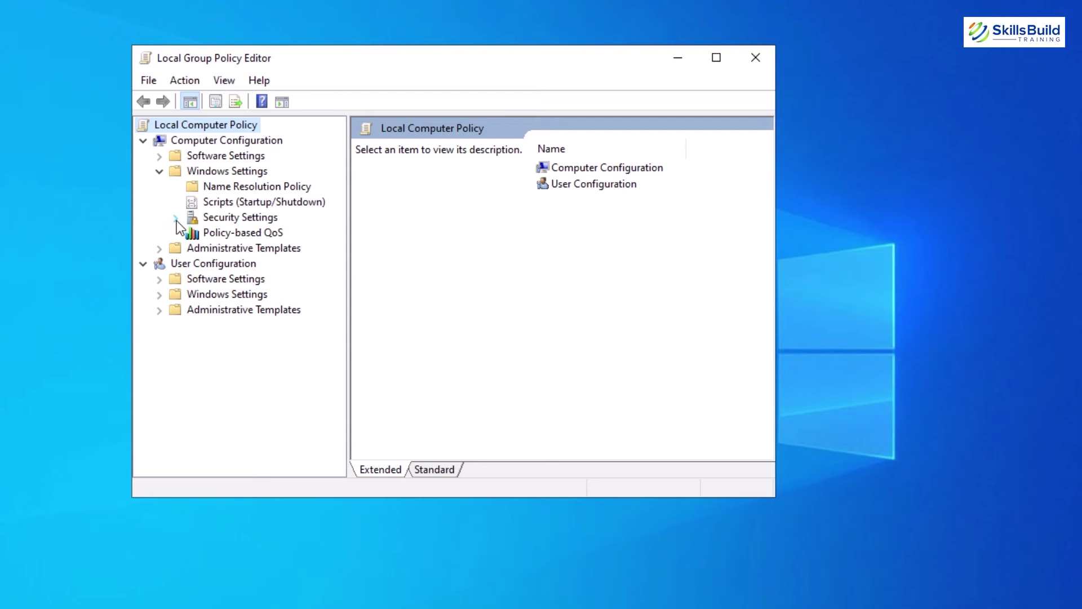
pyautogui.click(176, 218)
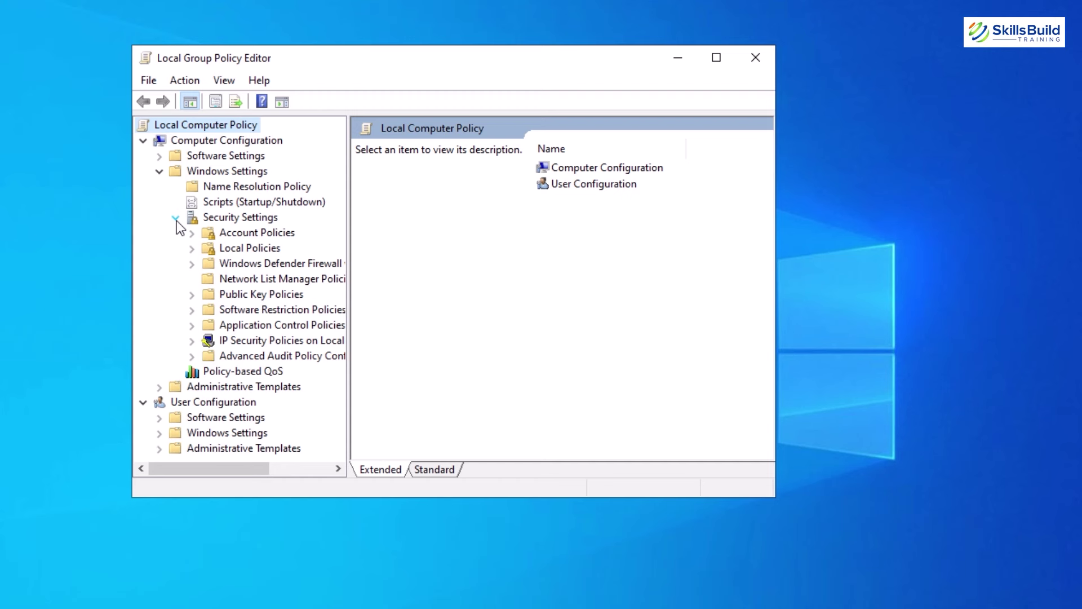
pyautogui.click(192, 249)
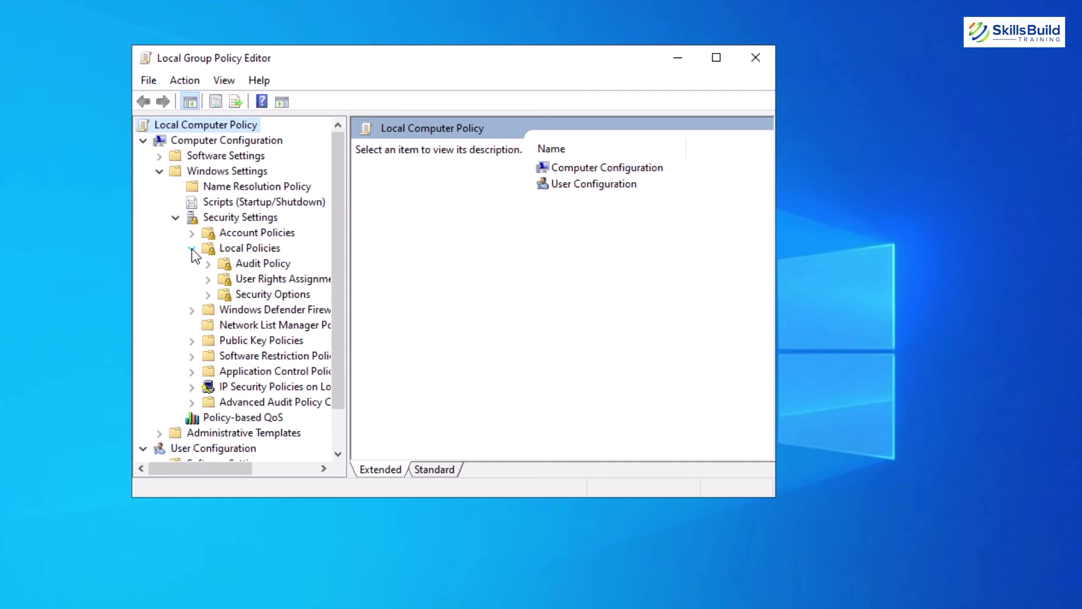
pyautogui.click(251, 268)
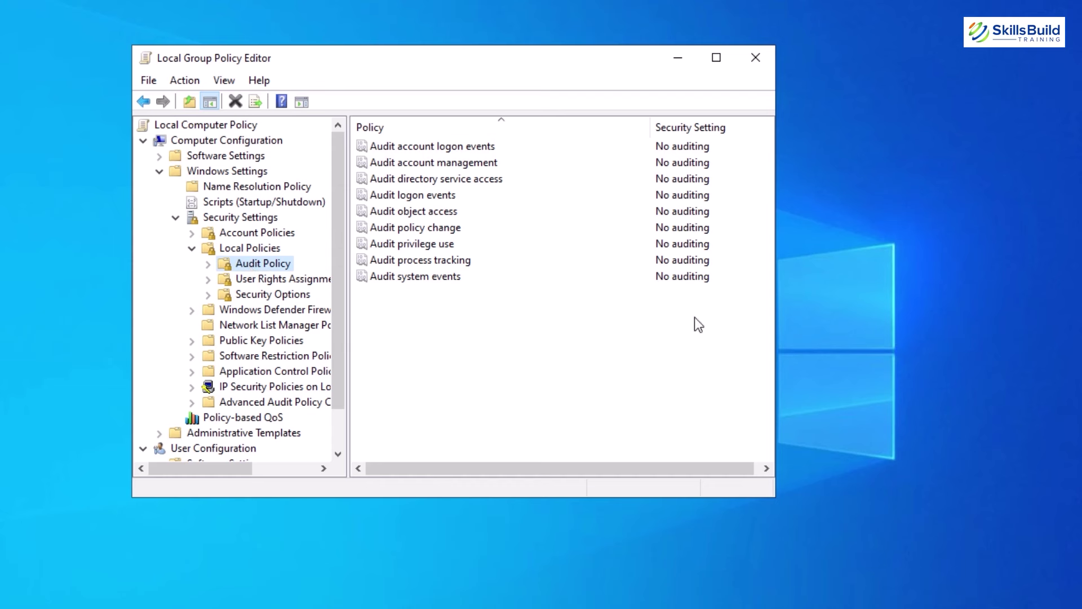
# Set Audit process tracking and Audit logon events to Success and Failure.
pyautogui.doubleClick(440, 263)
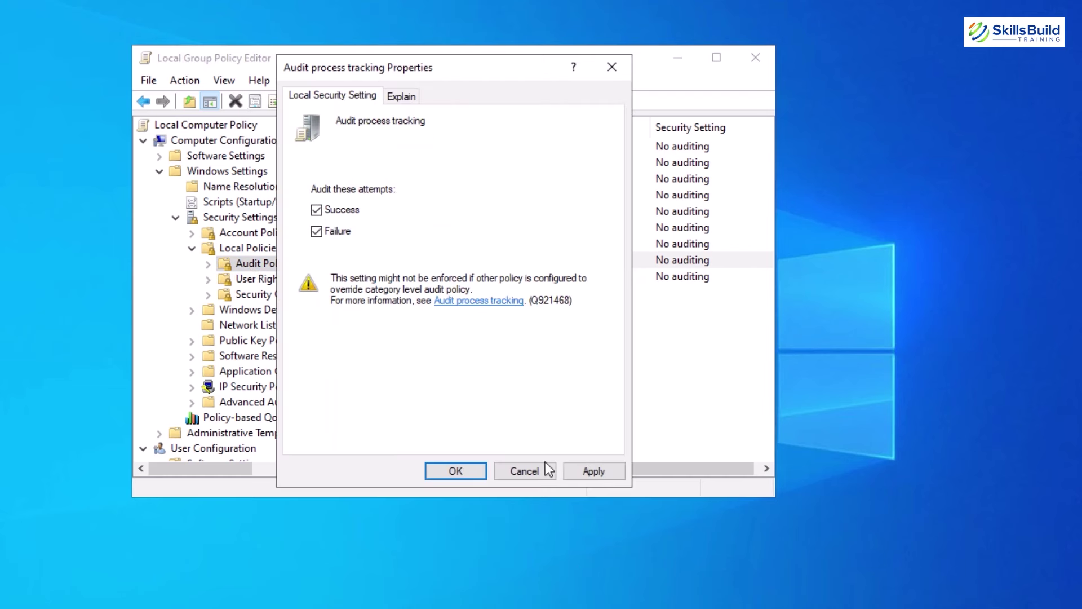
pyautogui.click(581, 471)
pyautogui.click(480, 471)
pyautogui.doubleClick(429, 193)
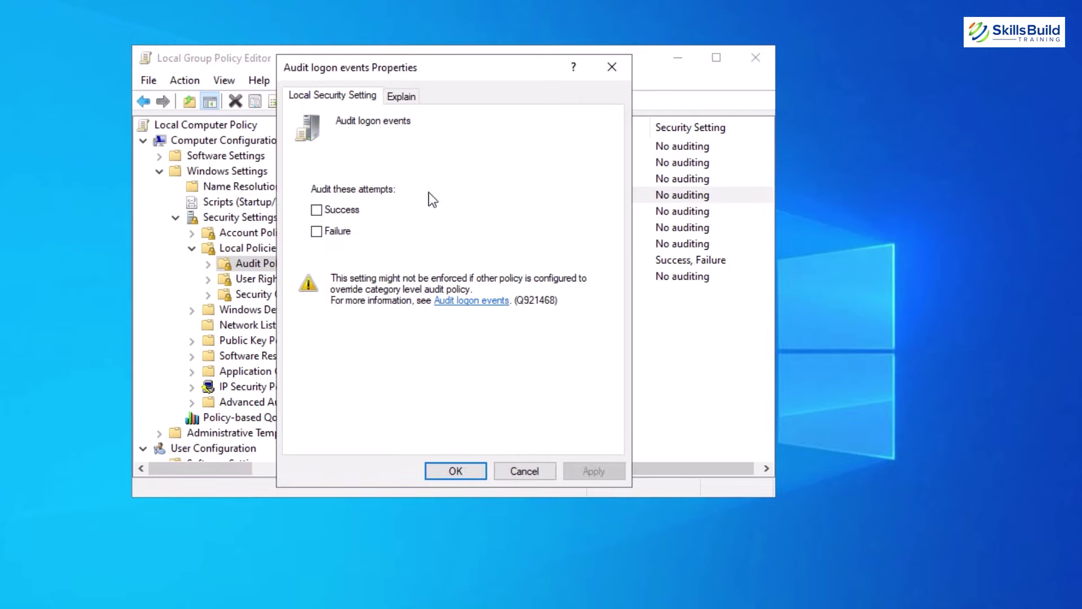
pyautogui.click(317, 210)
pyautogui.click(580, 472)
pyautogui.click(461, 472)
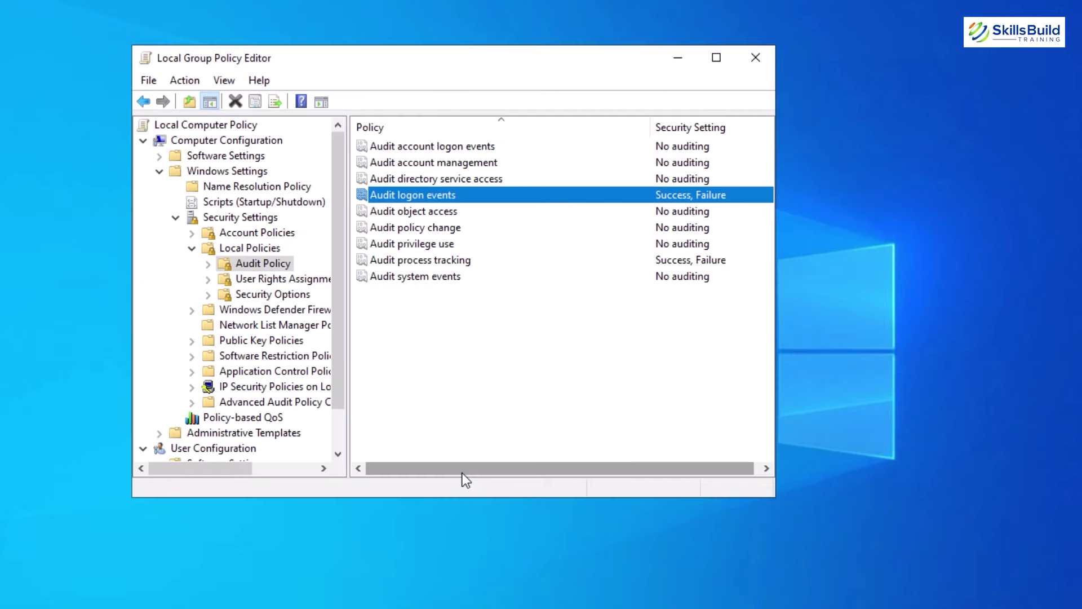
pyautogui.click(493, 416)
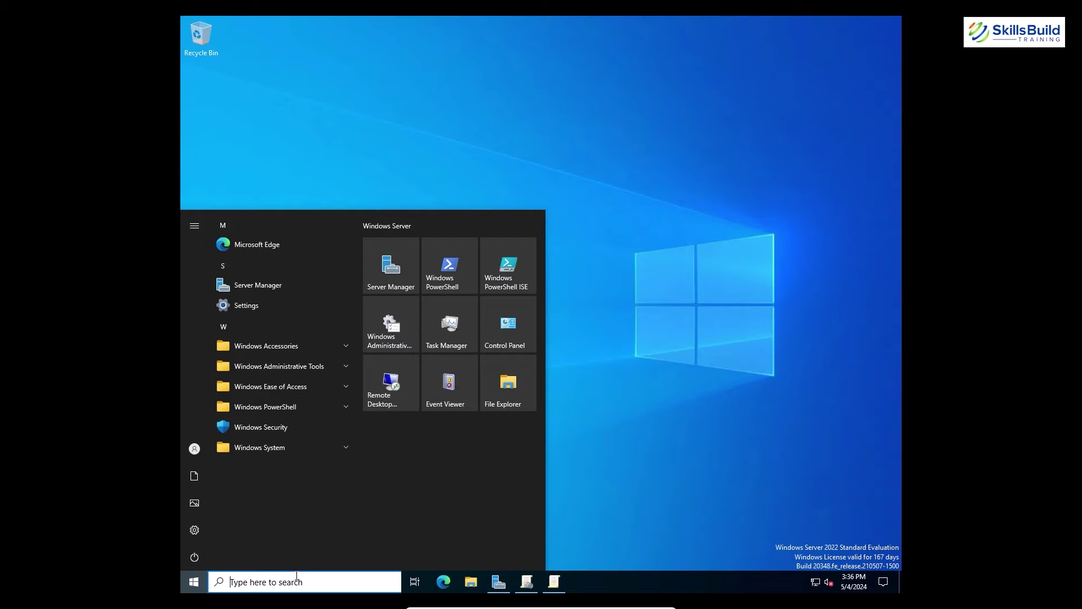
# Rerun gpupdate /force from an administrator Windows PowerShell.
pyautogui.click(297, 575)
pyautogui.write('power')
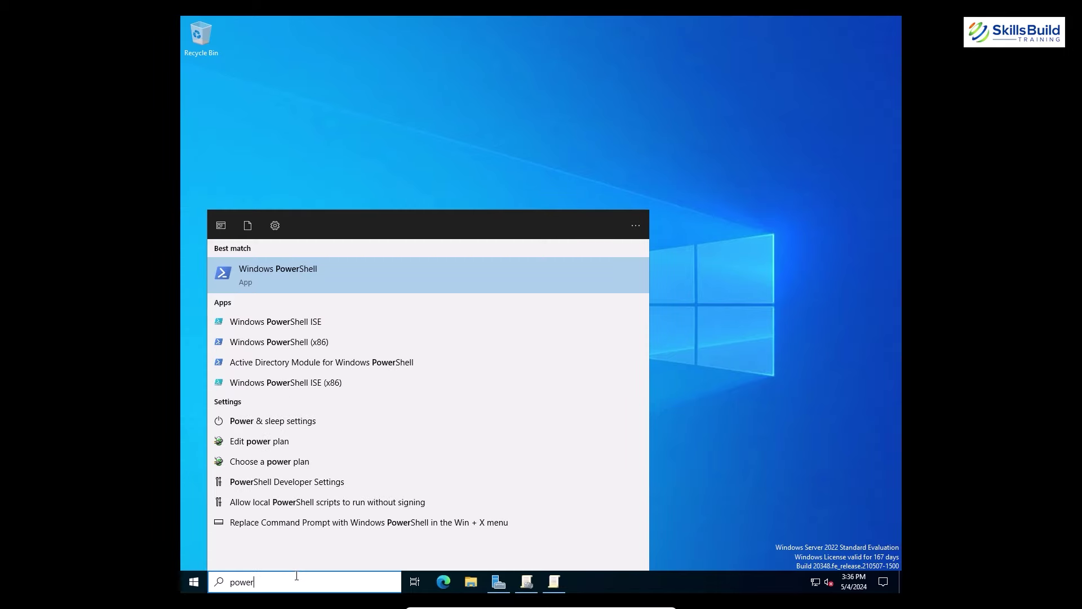
pyautogui.rightClick(331, 282)
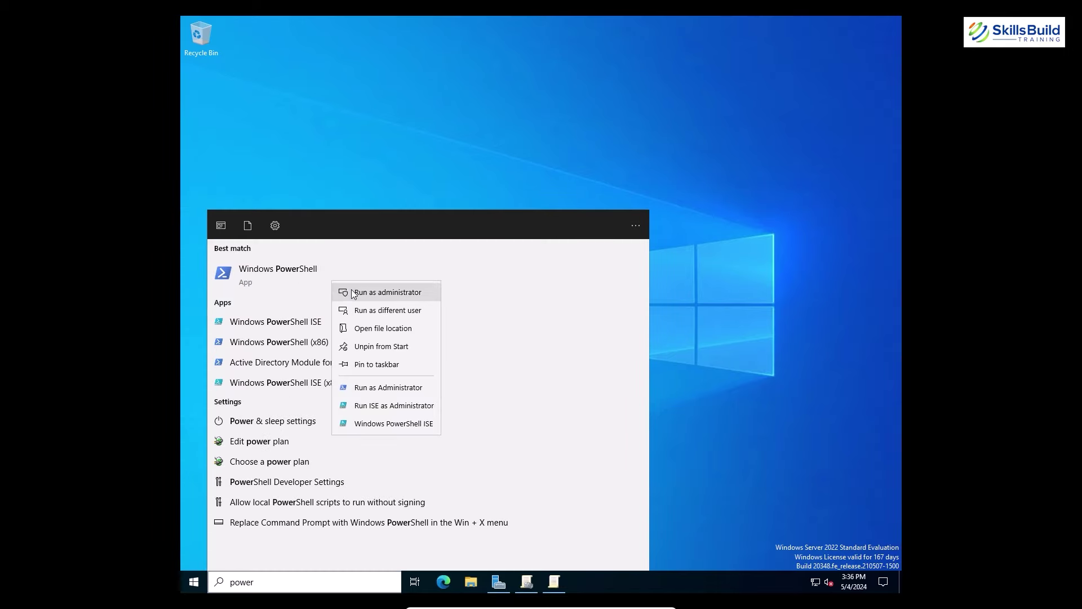
pyautogui.click(349, 290)
pyautogui.write('gpupdate /force')
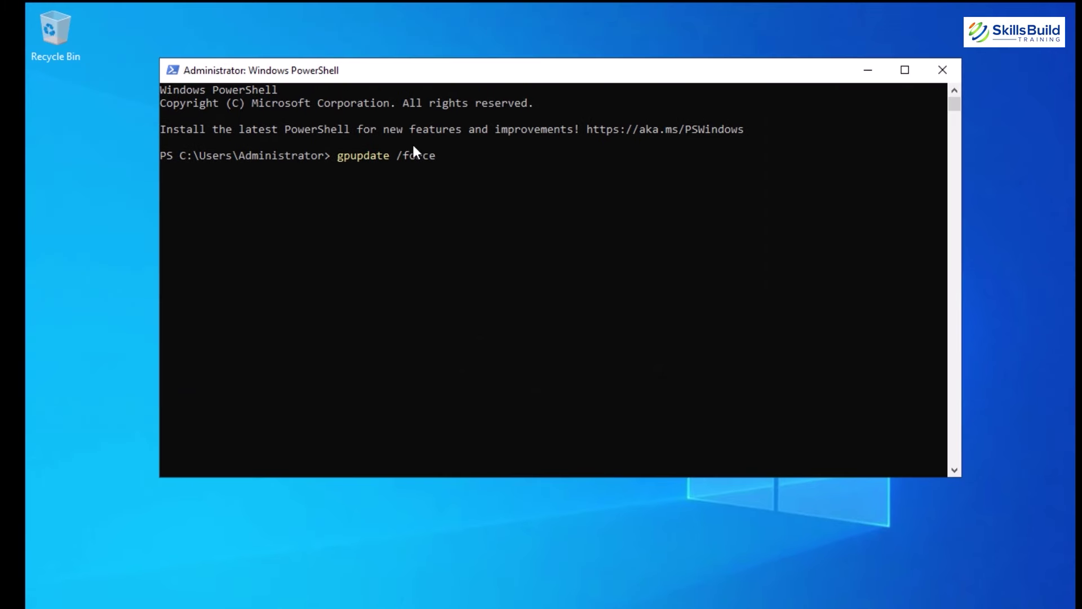
pyautogui.press('Return')
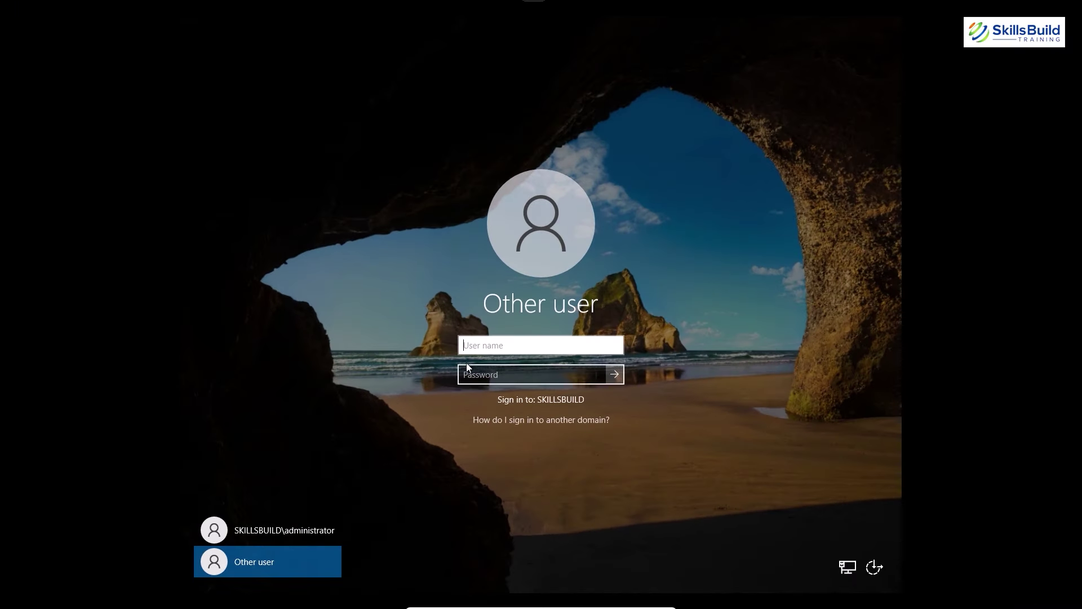
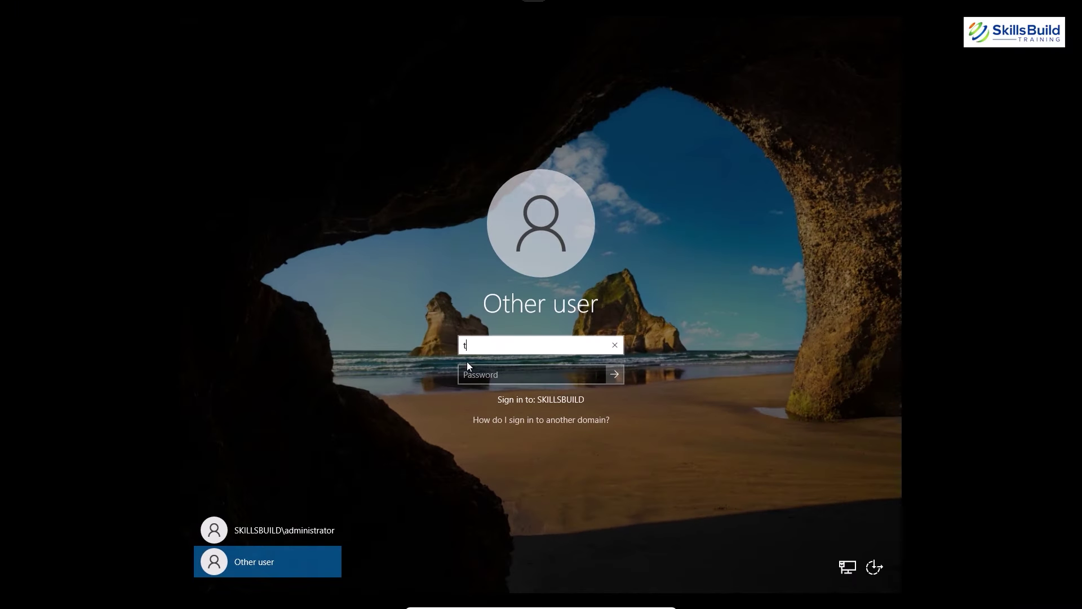
# Attempt a sign-in as the test user with a wrong password, triggering the incorrect-credentials error.
pyautogui.press('Tab')
pyautogui.write('Pa$$w0rd')
pyautogui.press('Return')
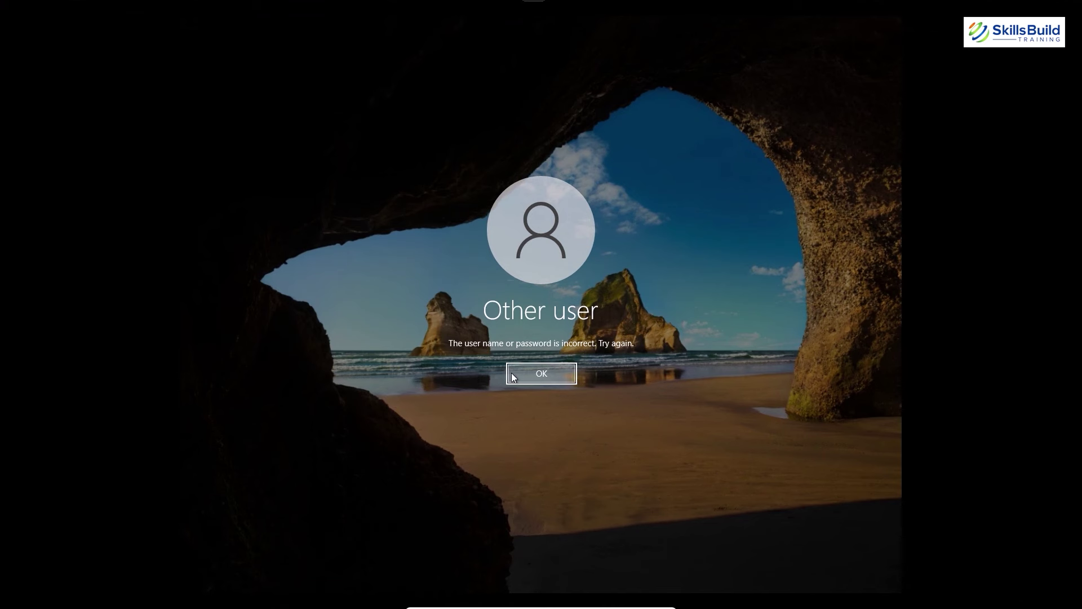
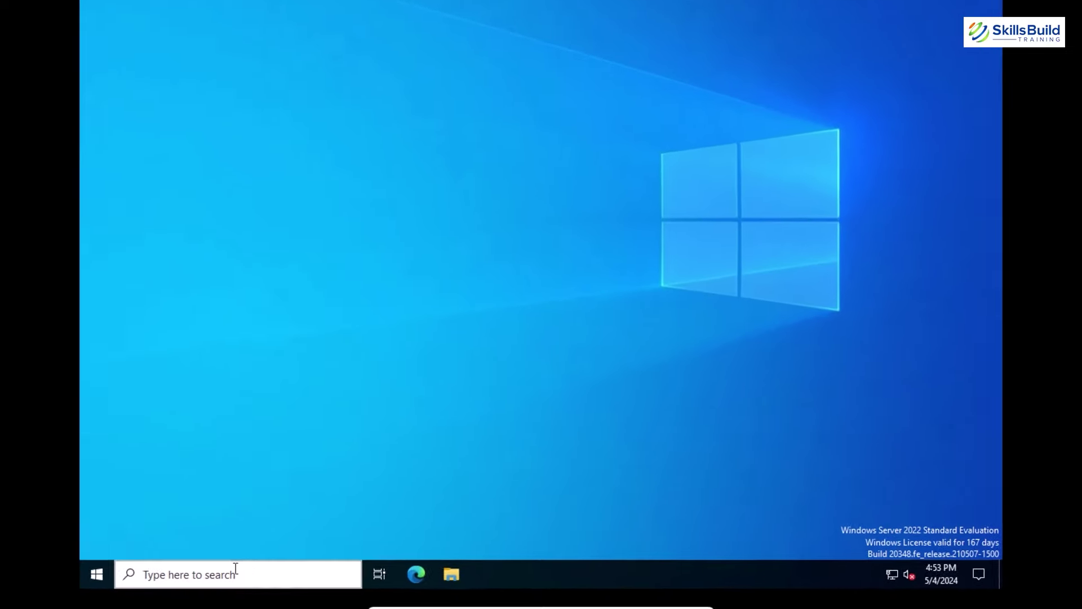
# Launch Event Viewer by searching "ev" from the taskbar search box.
pyautogui.click(236, 566)
pyautogui.write('ev')
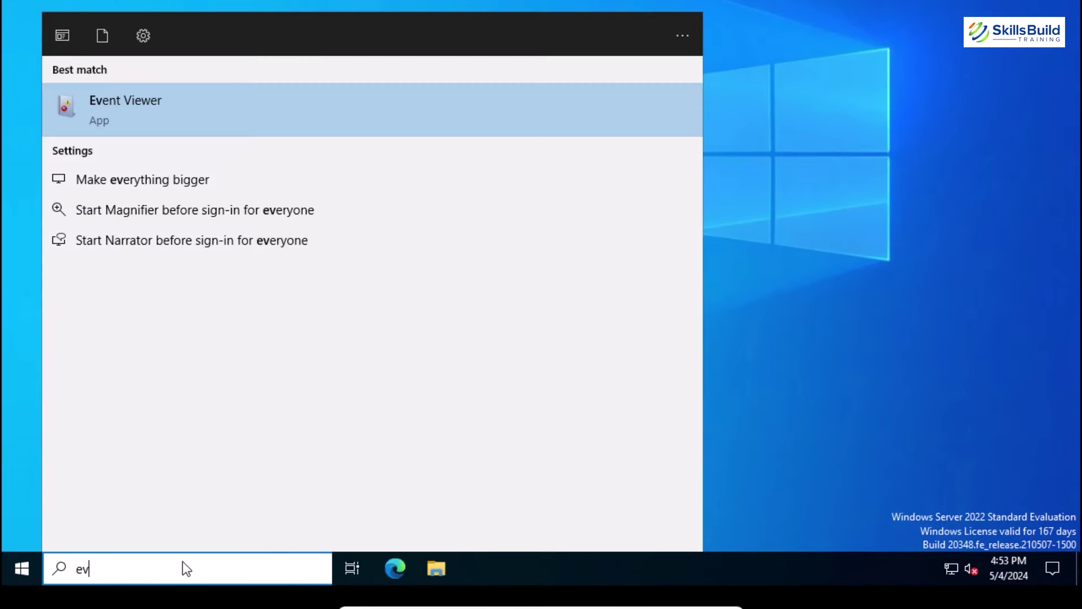
pyautogui.press('Return')
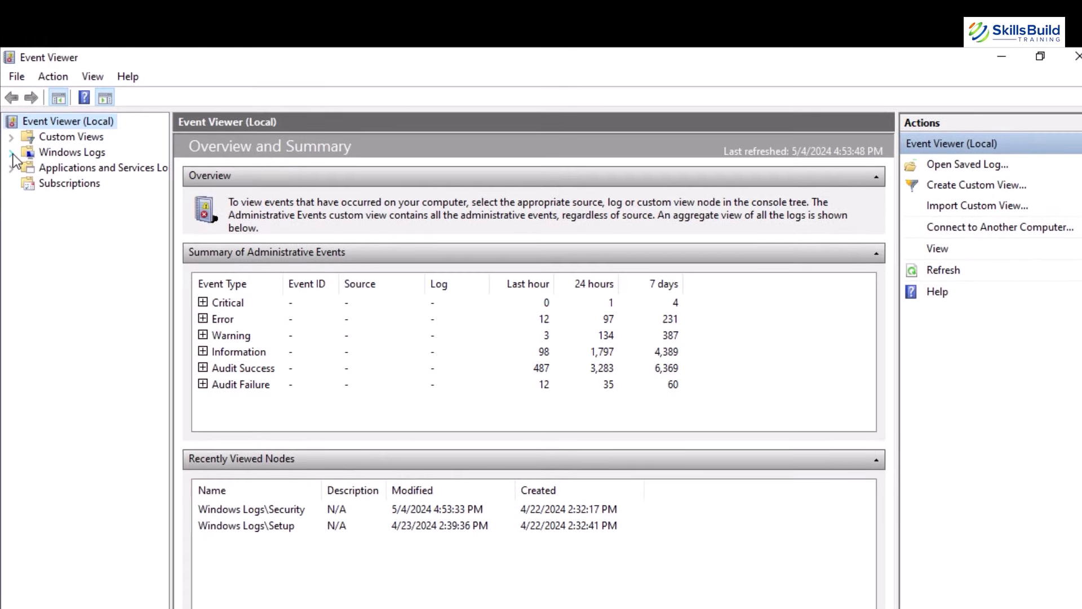
# Show the Security log under Windows Logs and select the 4:50:47 PM event 4625 Account Lockout Audit Failure.
pyautogui.click(11, 154)
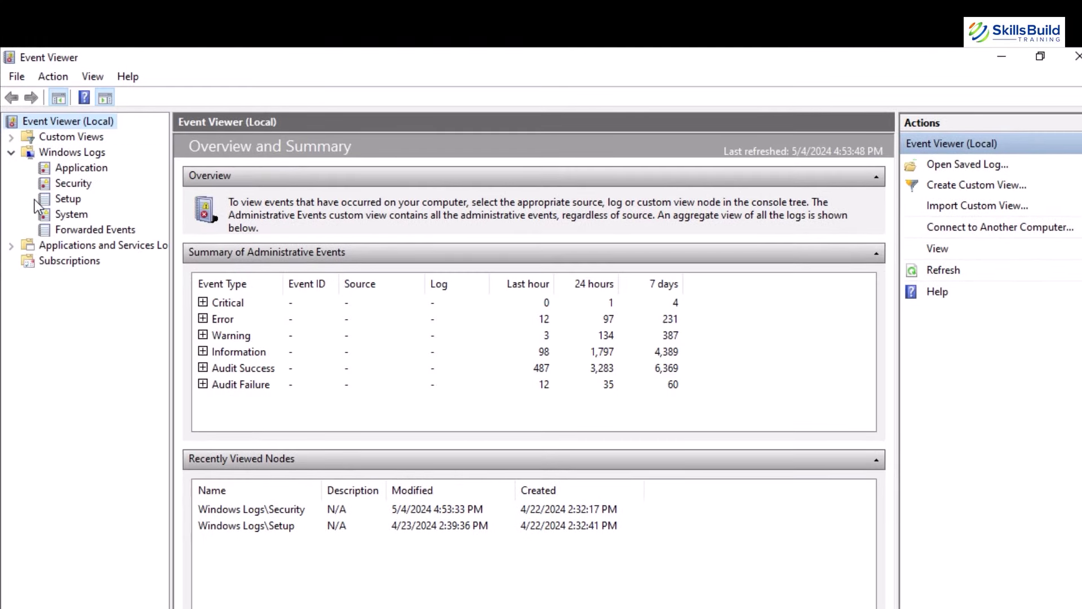
pyautogui.click(72, 184)
pyautogui.moveTo(524, 325); pyautogui.dragTo(513, 463)
pyautogui.scroll(-7, 528, 327)
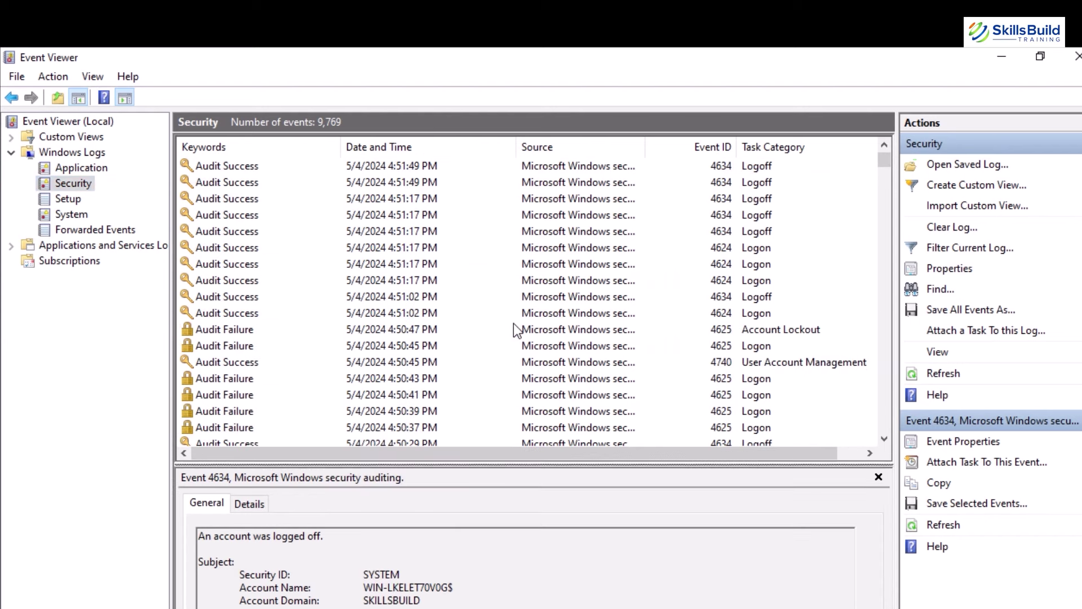
pyautogui.click(552, 332)
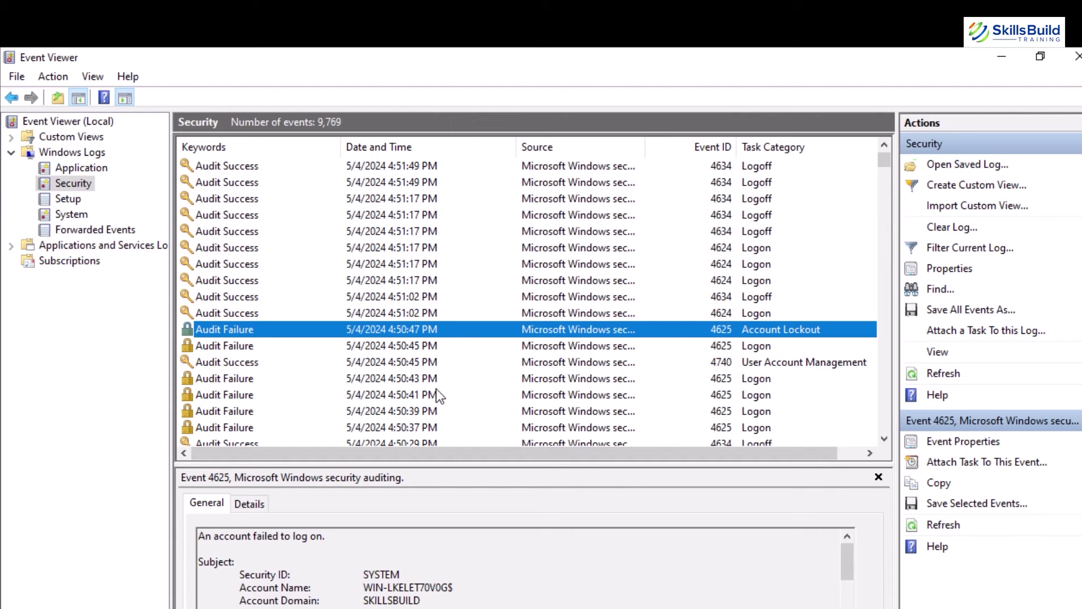
# Highlight the Caller Process Name C:\Windows\System32\svchost.exe in the event 4625 Process Information.
pyautogui.scroll(-8, 406, 578)
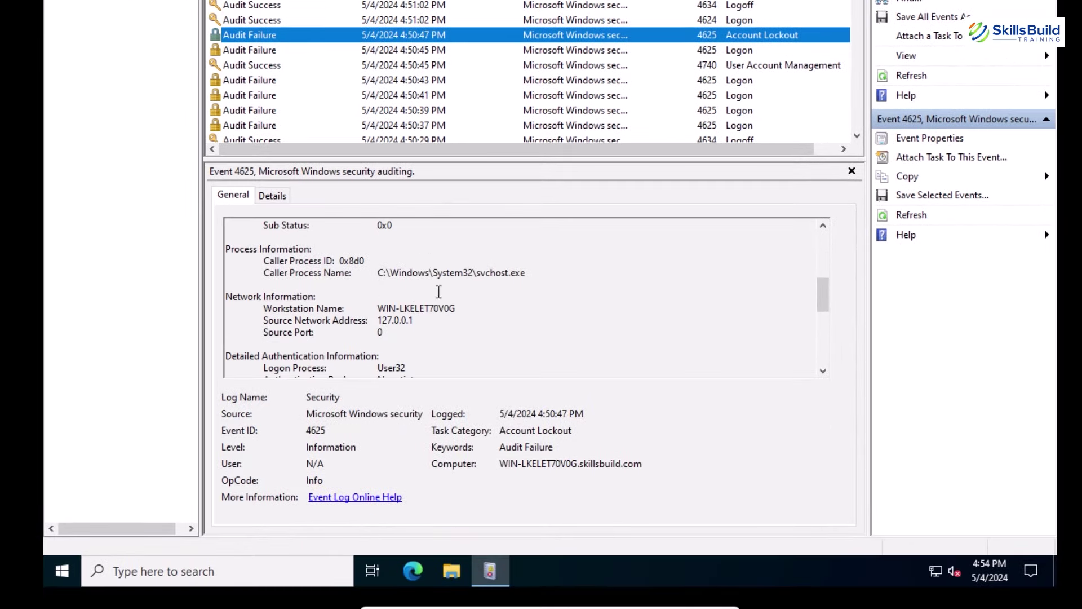
pyautogui.moveTo(262, 274); pyautogui.dragTo(417, 283)
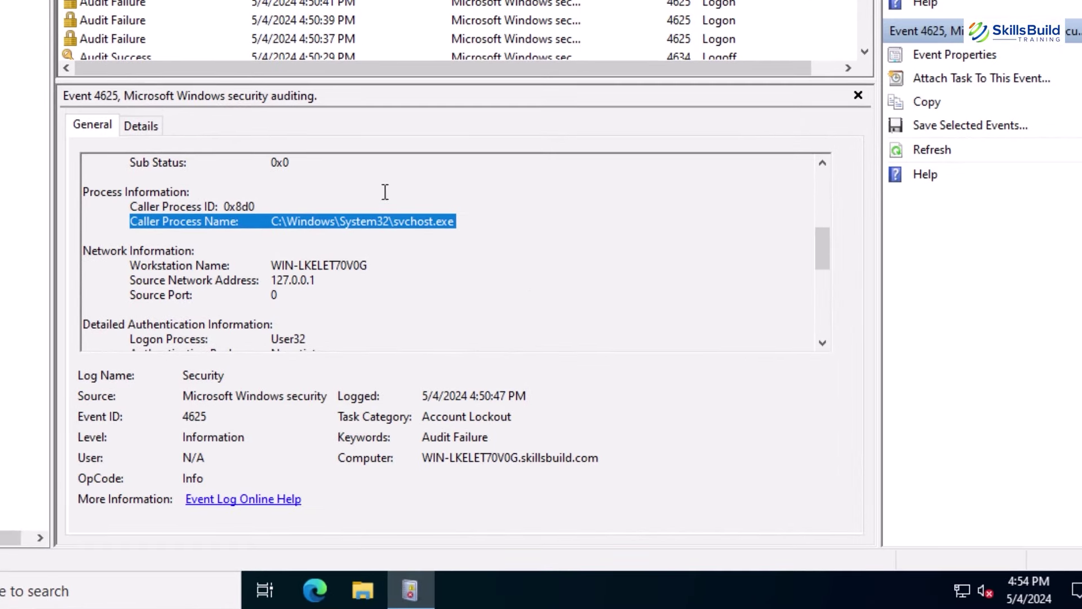
pyautogui.moveTo(306, 327); pyautogui.dragTo(192, 294)
pyautogui.moveTo(451, 225); pyautogui.dragTo(91, 220)
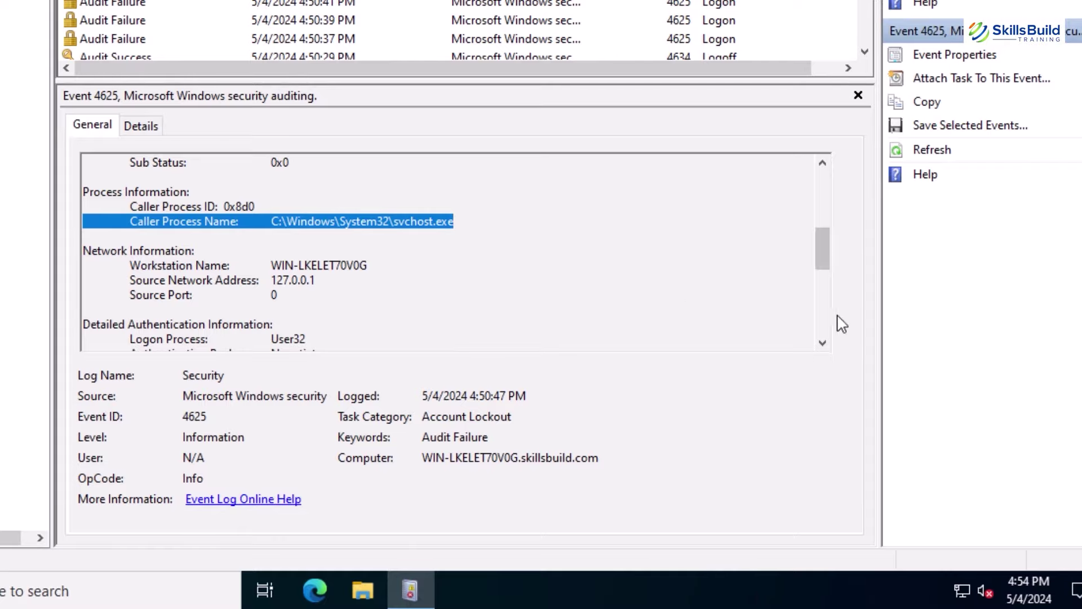